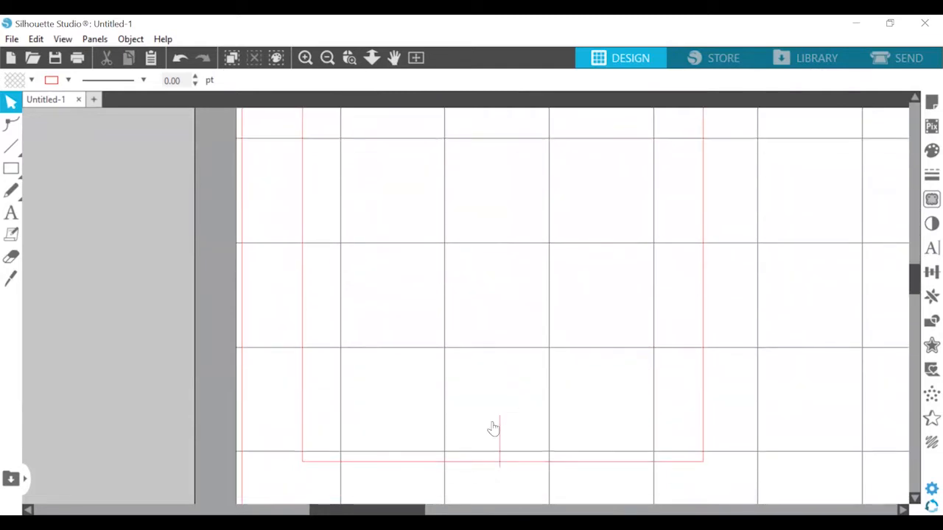
Set the lower short vertical line onto the rectangle's bottom edge and centre both short lines horizontally with the rectangle
{"action": "left_click_drag", "start_coordinate": [499, 428], "coordinate": [504, 424]}
{"action": "key", "text": "ctrl+a"}
{"action": "scroll", "coordinate": [521, 290], "scroll_direction": "up", "scroll_amount": 5}
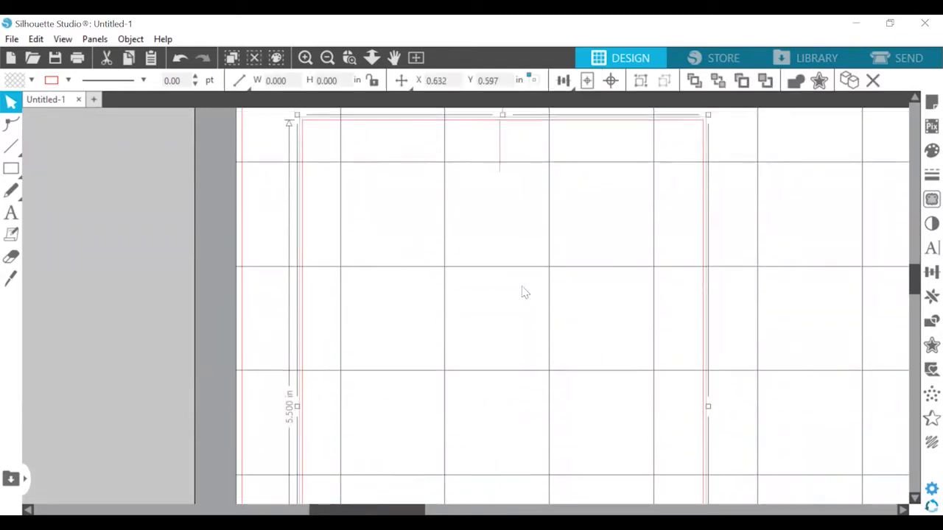
{"action": "mouse_move", "coordinate": [564, 82]}
{"action": "left_click", "coordinate": [587, 103]}
{"action": "scroll", "coordinate": [579, 353], "scroll_direction": "down", "scroll_amount": 1}
{"action": "scroll", "coordinate": [579, 354], "scroll_direction": "down", "scroll_amount": 4}
{"action": "left_click", "coordinate": [545, 430]}
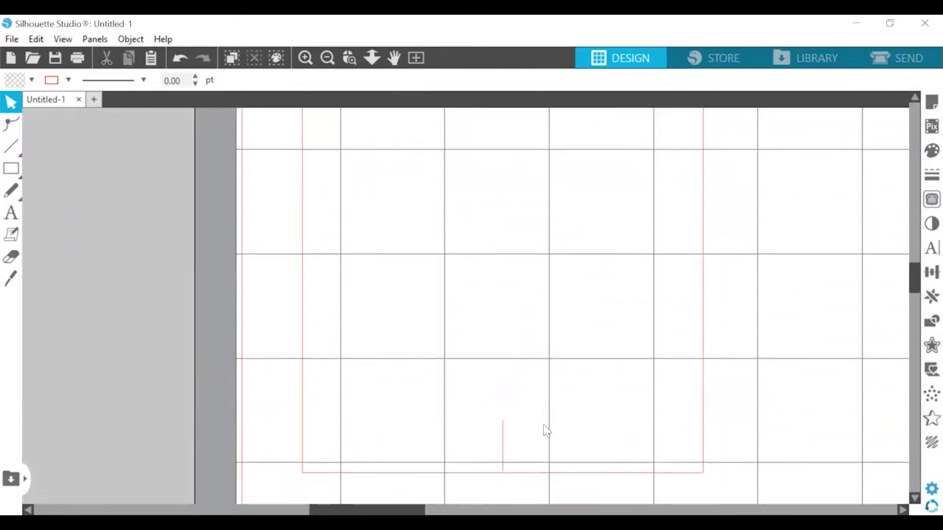
Align the lower short line and the rectangle to each other on their horizontal centres
{"action": "left_click", "coordinate": [503, 451]}
{"action": "left_click", "coordinate": [505, 473], "text": "shift"}
{"action": "left_click", "coordinate": [587, 105]}
{"action": "left_click", "coordinate": [770, 202]}
{"action": "scroll", "coordinate": [770, 203], "scroll_direction": "up", "scroll_amount": 5}
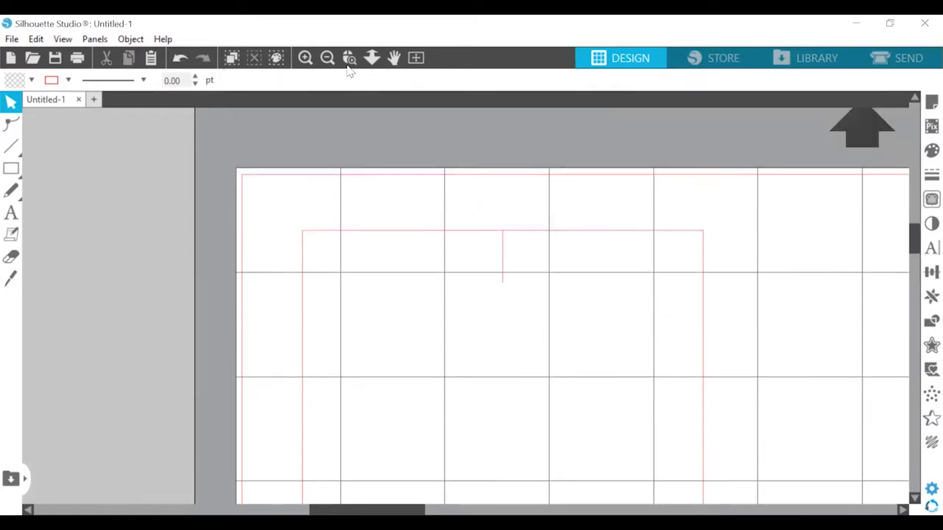
Draw an ellipse over the upper end of the rectangle and size it 5.509 in wide by 3.458 in high
{"action": "left_click", "coordinate": [328, 58]}
{"action": "mouse_move", "coordinate": [12, 170]}
{"action": "left_click", "coordinate": [79, 168]}
{"action": "left_click_drag", "start_coordinate": [474, 154], "coordinate": [740, 350]}
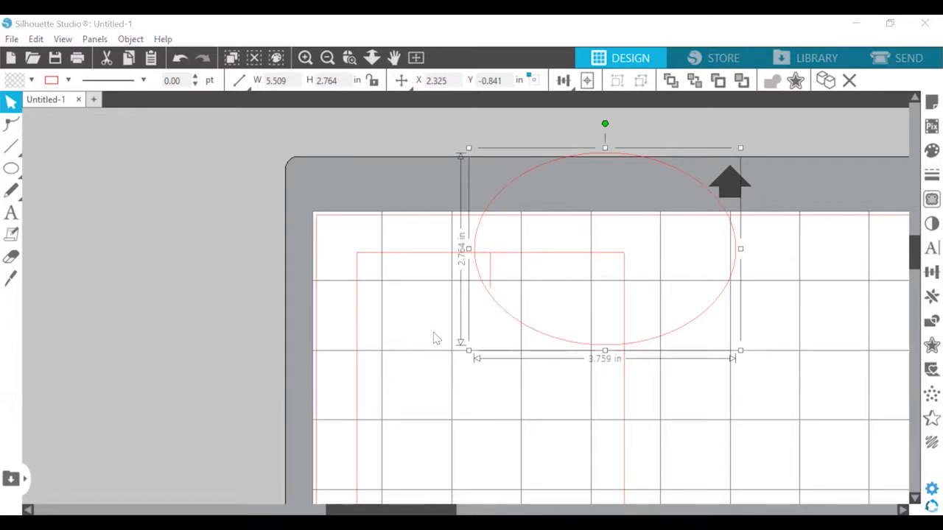
{"action": "key", "text": "BackSpace"}
{"action": "key", "text": "BackSpace"}
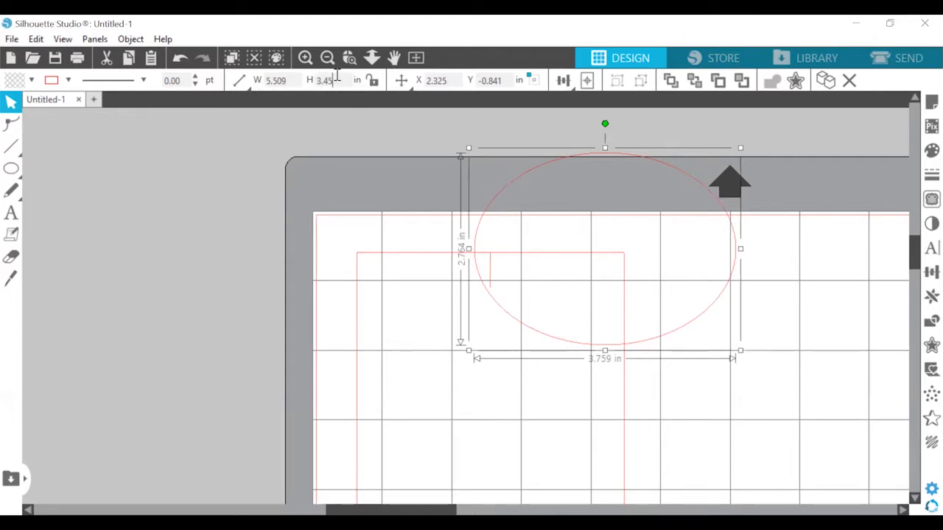
{"action": "key", "text": "Return"}
Keep a duplicate of the ellipse off the page and fit the other one through the rectangle's two top corners
{"action": "left_click_drag", "start_coordinate": [700, 164], "coordinate": [21, 203]}
{"action": "key", "text": "ctrl+d"}
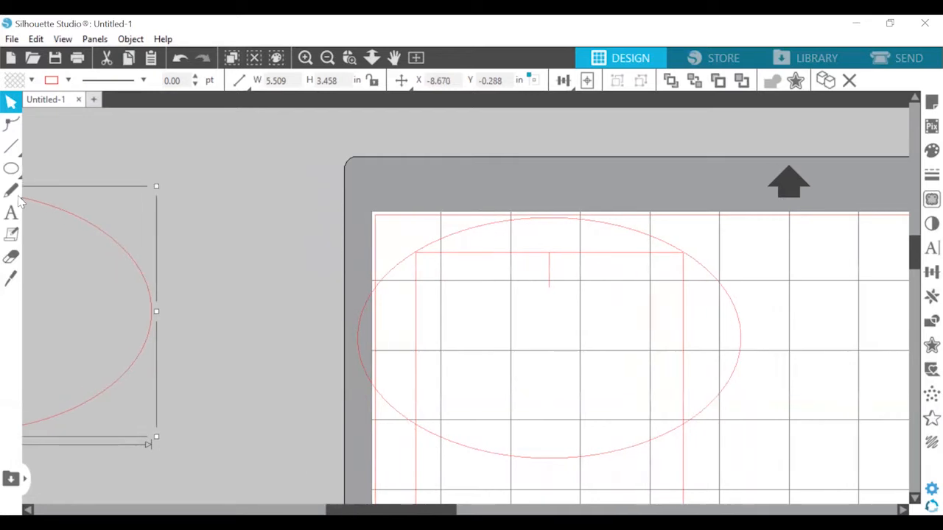
{"action": "left_click", "coordinate": [304, 59]}
{"action": "left_click", "coordinate": [505, 509]}
{"action": "left_click_drag", "start_coordinate": [512, 181], "coordinate": [509, 185]}
{"action": "left_click", "coordinate": [304, 58]}
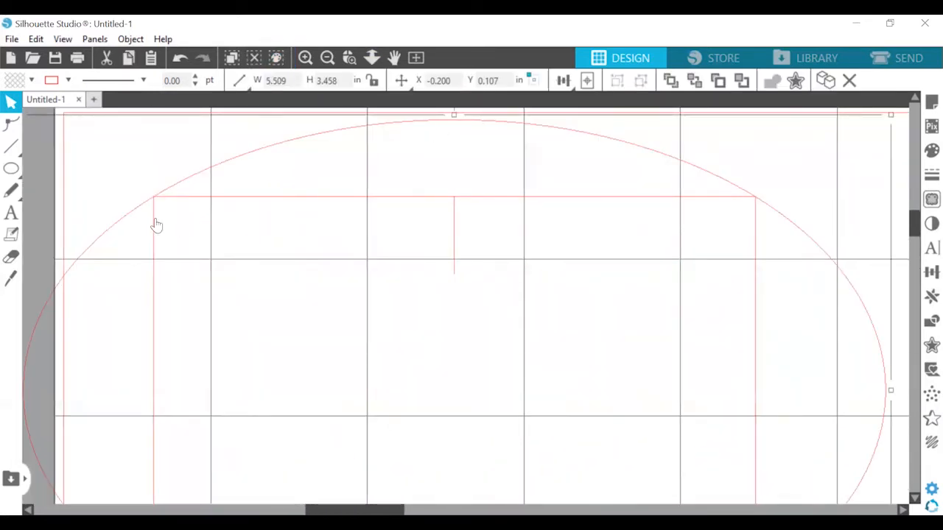
Centre the upper ellipse horizontally with the rectangle
{"action": "left_click", "coordinate": [183, 203]}
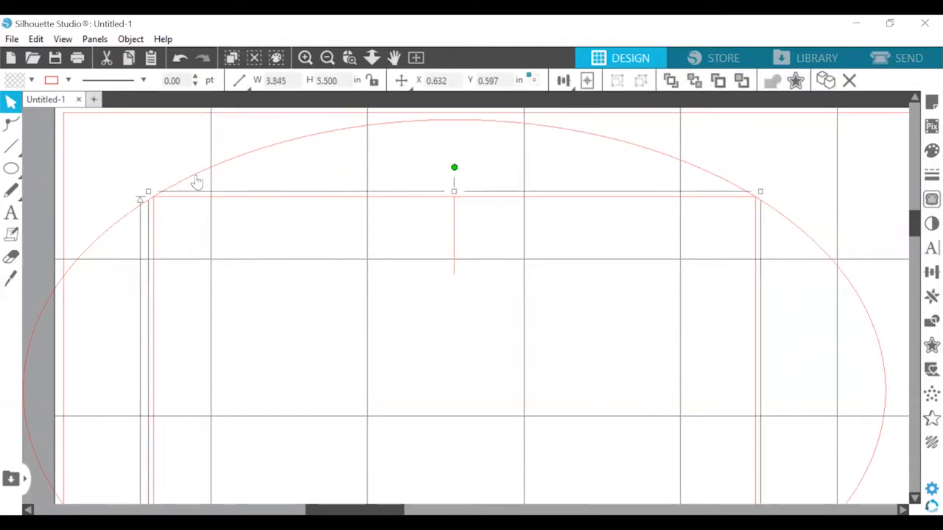
{"action": "left_click", "coordinate": [197, 183]}
{"action": "left_click", "coordinate": [564, 81]}
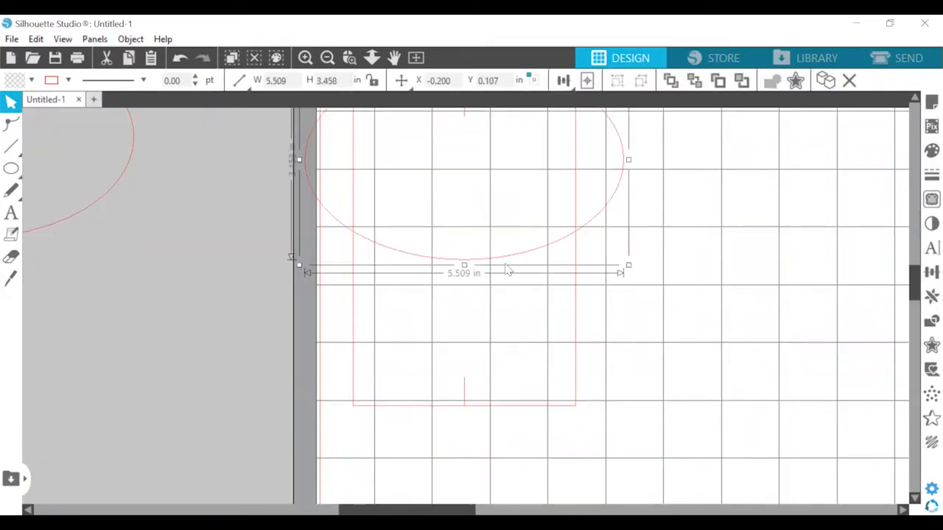
Place a second copy of the ellipse over the lower end of the rectangle and nudge it through the two bottom corners
{"action": "left_click_drag", "start_coordinate": [508, 264], "coordinate": [483, 436]}
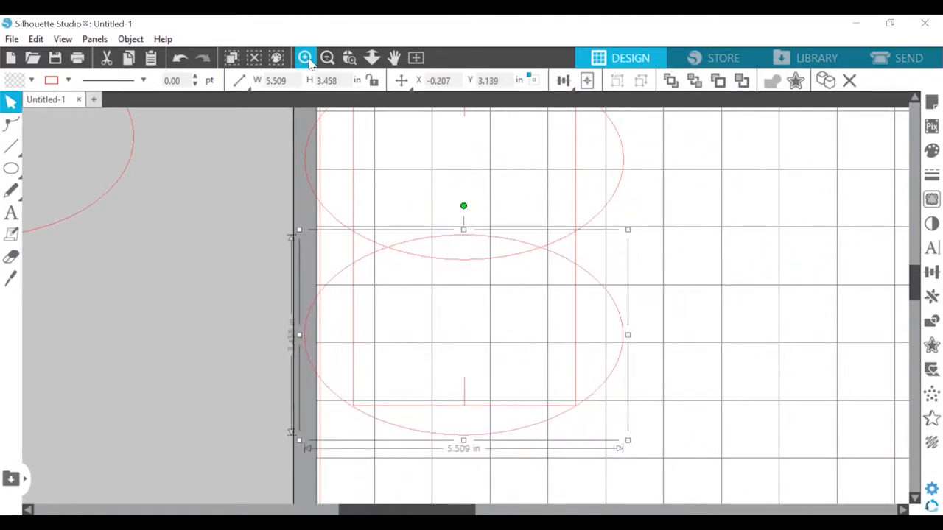
{"action": "left_click", "coordinate": [304, 58]}
{"action": "left_click", "coordinate": [305, 57]}
{"action": "key", "text": "Up"}
{"action": "key", "text": "Up"}
{"action": "key", "text": "Up"}
{"action": "key", "text": "Left"}
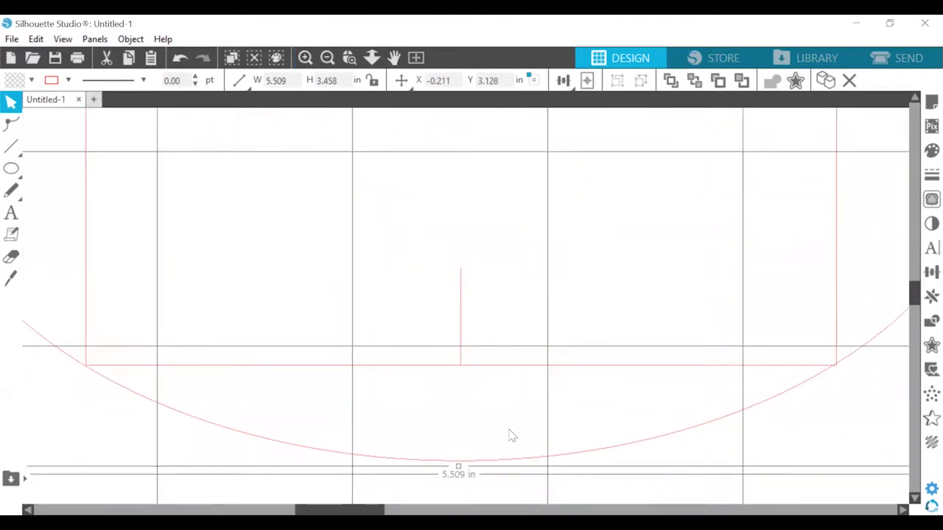
{"action": "key", "text": "Right"}
{"action": "key", "text": "Right"}
{"action": "key", "text": "Right"}
{"action": "key", "text": "Right"}
{"action": "key", "text": "Right"}
Centre the lower ellipse and the rectangle horizontally on each other
{"action": "left_click", "coordinate": [433, 368], "text": "shift"}
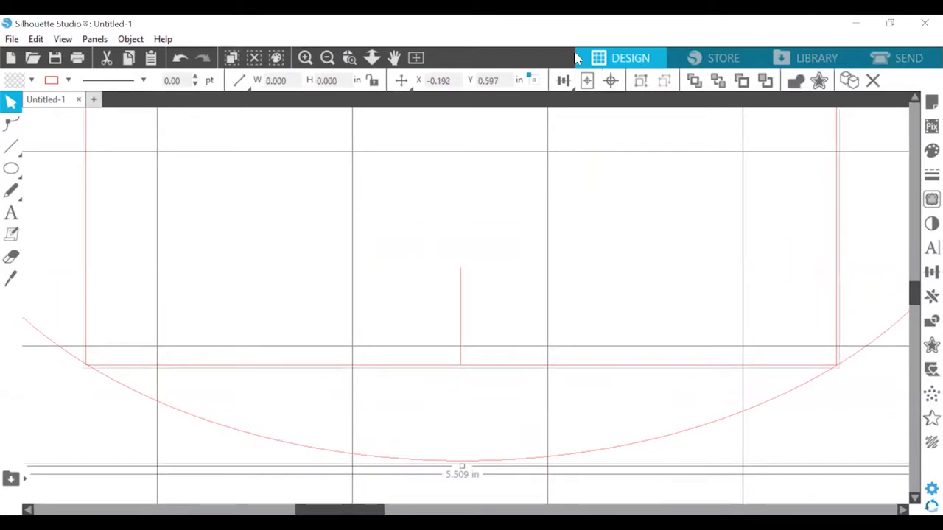
{"action": "left_click", "coordinate": [563, 80]}
{"action": "left_click", "coordinate": [584, 100]}
{"action": "left_click", "coordinate": [854, 422]}
{"action": "left_click", "coordinate": [817, 376]}
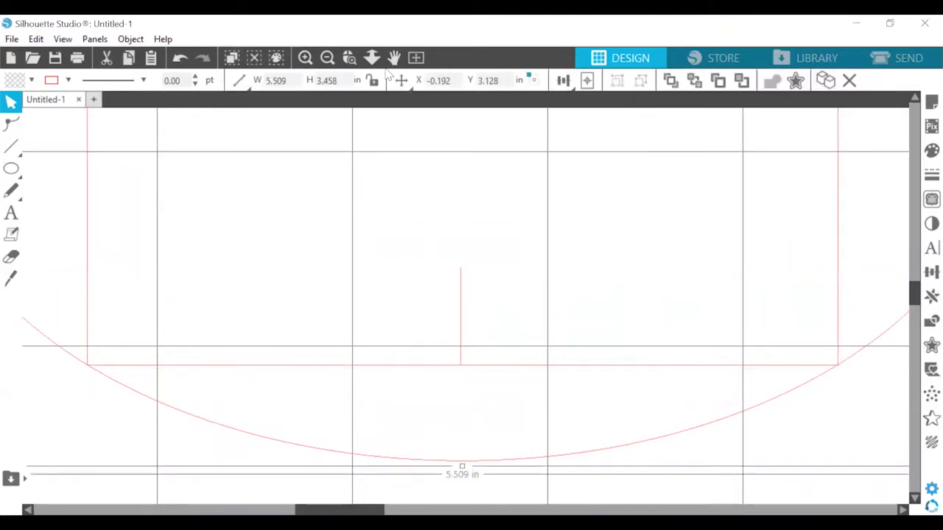
Move the rectangle, both ellipses and the two short lines together to the middle of the page's width
{"action": "left_click", "coordinate": [327, 57]}
{"action": "left_click", "coordinate": [327, 58]}
{"action": "left_click", "coordinate": [327, 57]}
{"action": "left_click_drag", "start_coordinate": [565, 265], "coordinate": [457, 376]}
{"action": "left_click", "coordinate": [327, 57]}
{"action": "left_click", "coordinate": [932, 296]}
{"action": "left_click_drag", "start_coordinate": [259, 140], "coordinate": [552, 456]}
{"action": "left_click_drag", "start_coordinate": [549, 374], "coordinate": [216, 419]}
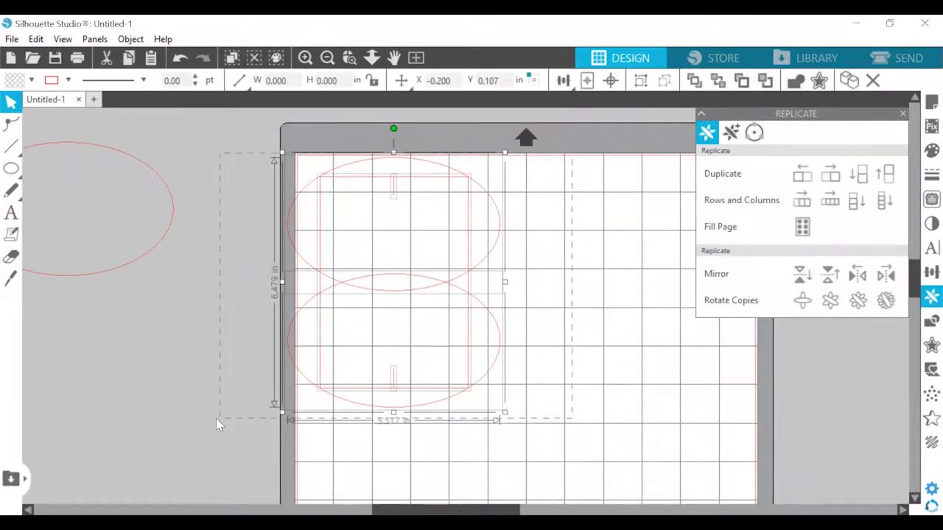
{"action": "left_click_drag", "start_coordinate": [416, 285], "coordinate": [547, 299]}
{"action": "left_click", "coordinate": [903, 113]}
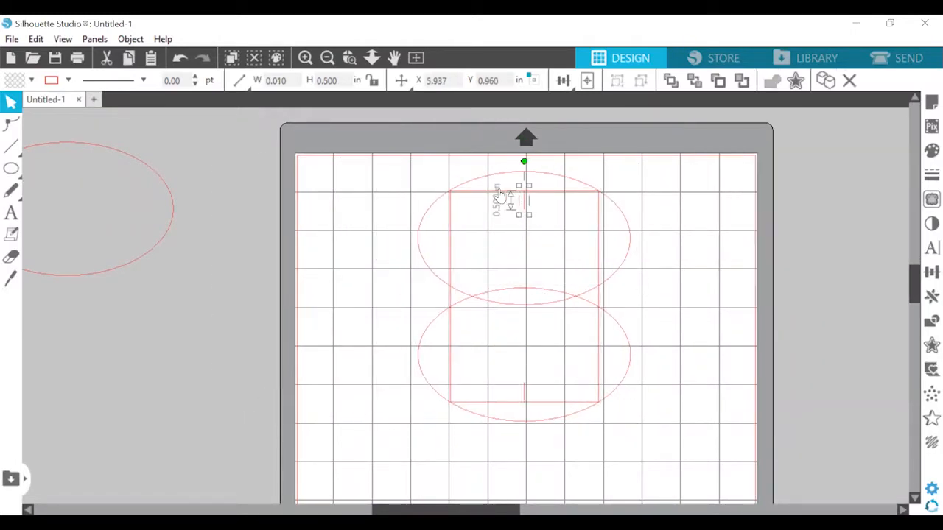
Duplicate the rectangle once to its right and once to its left, edge to edge
{"action": "left_click", "coordinate": [501, 192]}
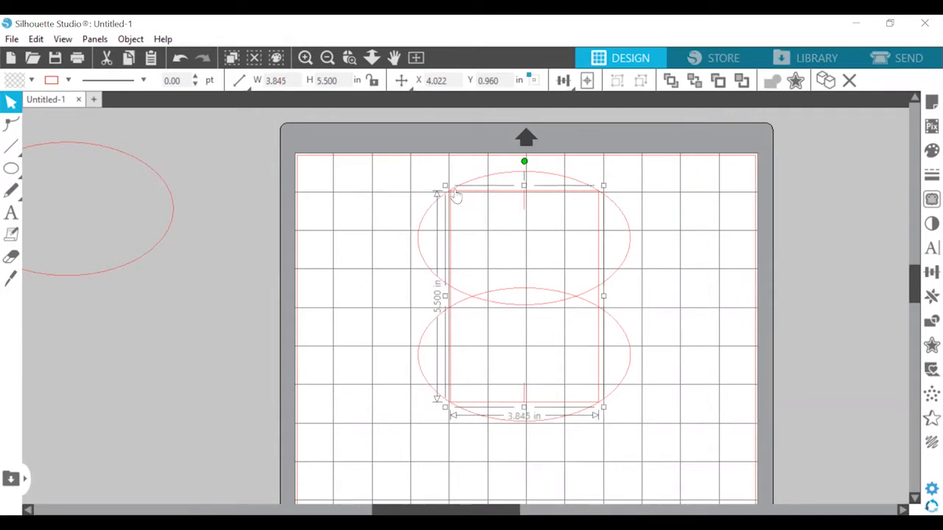
{"action": "key", "text": "ctrl+Right"}
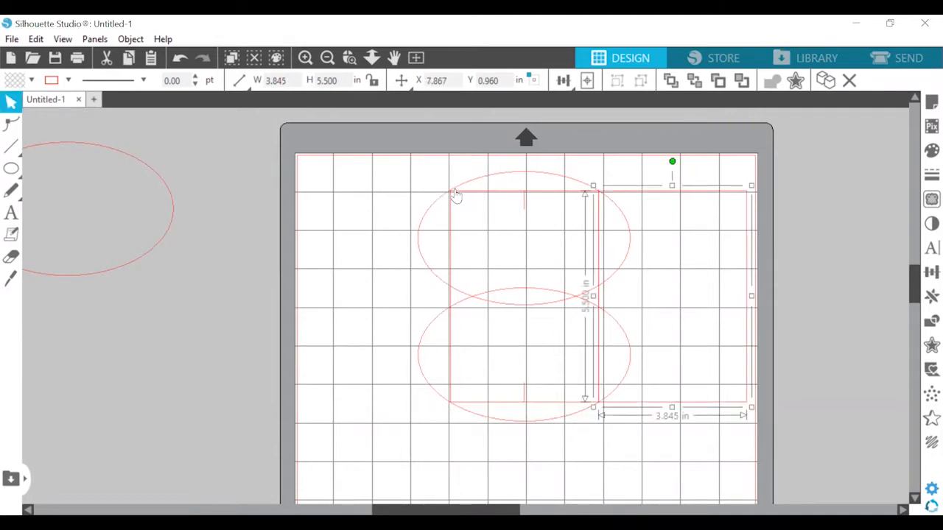
{"action": "left_click", "coordinate": [457, 195]}
{"action": "key", "text": "ctrl+Left"}
{"action": "left_click", "coordinate": [671, 169]}
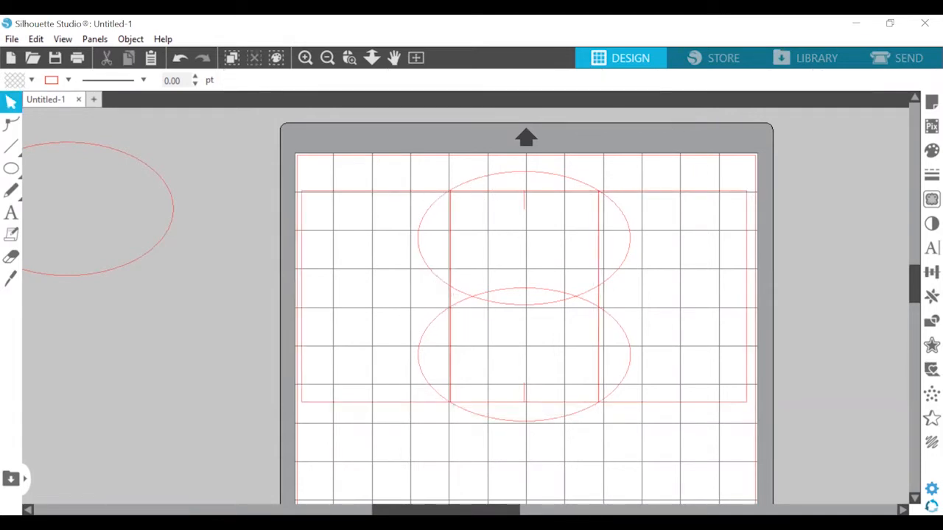
Fill both ellipses and the centre rectangle with light blue
{"action": "left_click", "coordinate": [491, 173]}
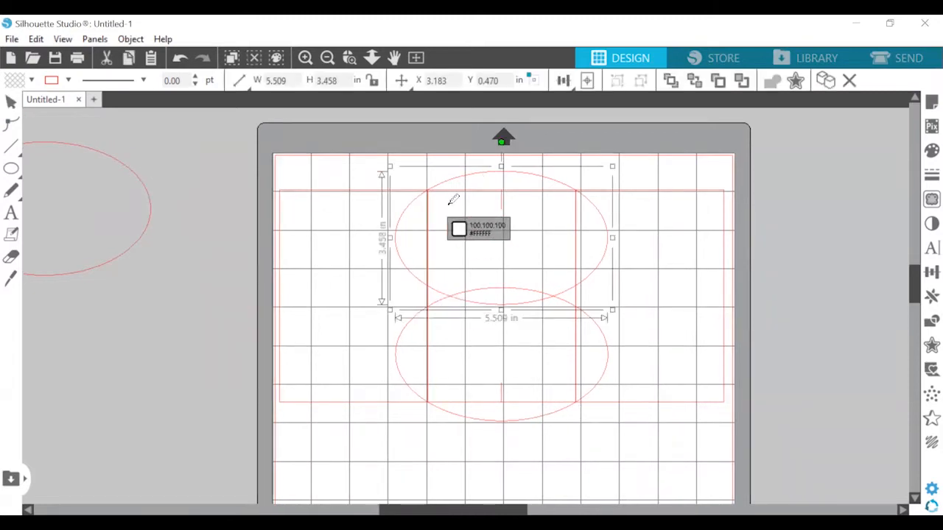
{"action": "left_click", "coordinate": [478, 191], "text": "shift"}
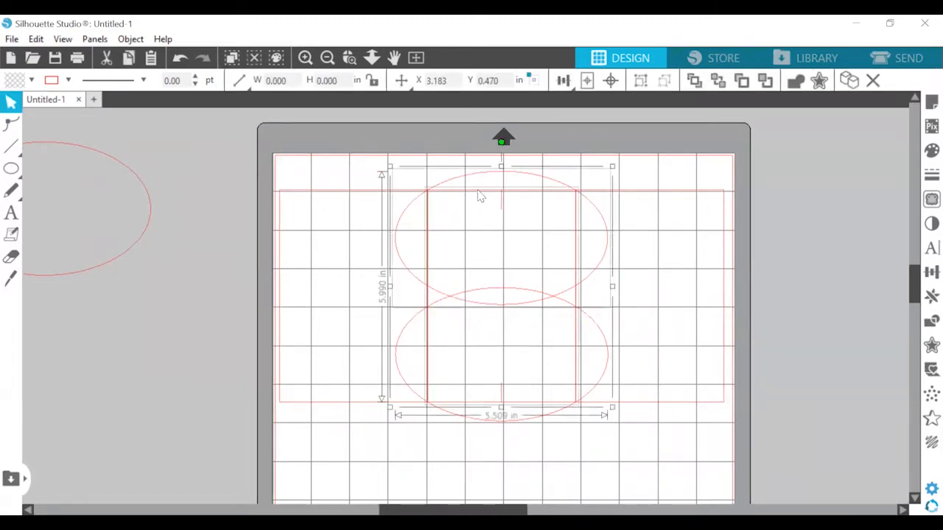
{"action": "left_click", "coordinate": [471, 429], "text": "shift"}
{"action": "left_click", "coordinate": [932, 150]}
{"action": "left_click", "coordinate": [705, 167]}
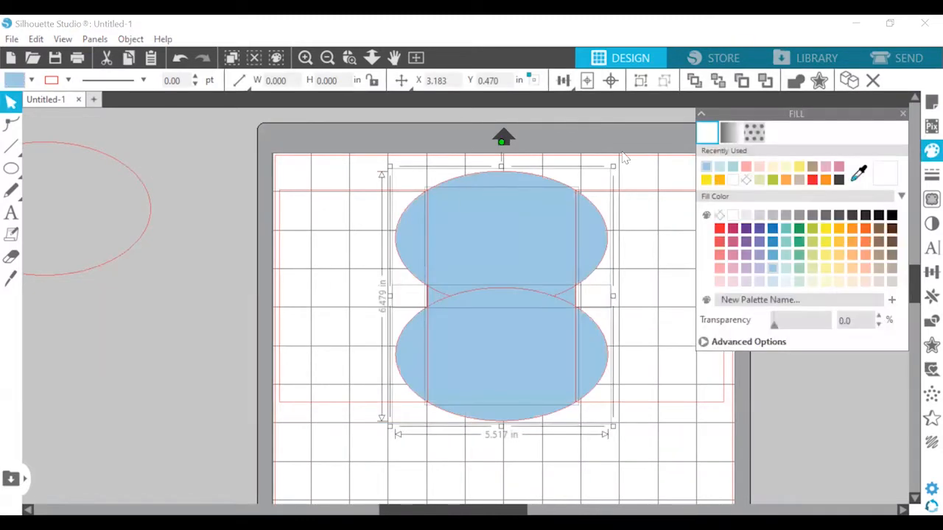
Weld the two blue ellipses and the centre rectangle into one shape
{"action": "right_click", "coordinate": [499, 395]}
{"action": "left_click", "coordinate": [536, 269]}
{"action": "left_click", "coordinate": [664, 144]}
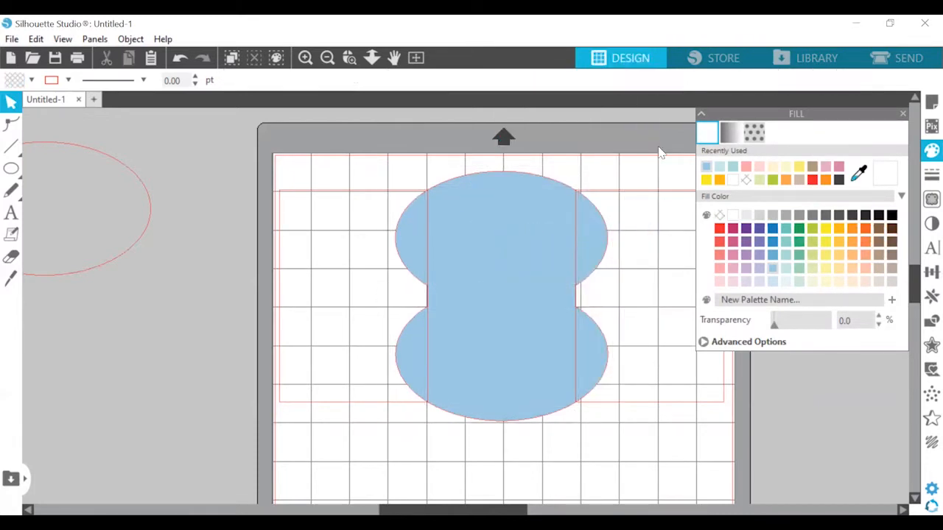
Fill the right side rectangle with pale teal and the left side rectangle with a slightly darker teal
{"action": "left_click", "coordinate": [664, 191]}
{"action": "left_click", "coordinate": [931, 150]}
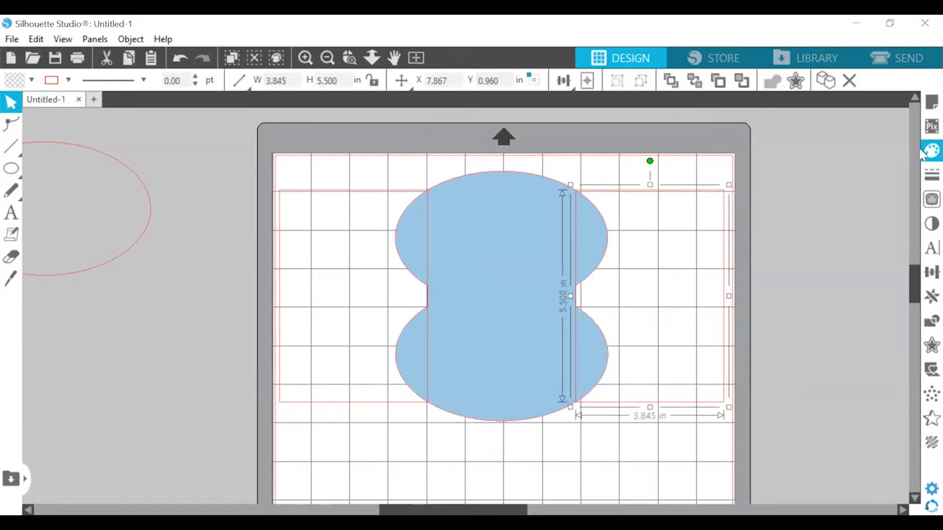
{"action": "left_click", "coordinate": [929, 151]}
{"action": "left_click", "coordinate": [706, 166]}
{"action": "left_click", "coordinate": [739, 183]}
{"action": "left_click", "coordinate": [369, 203]}
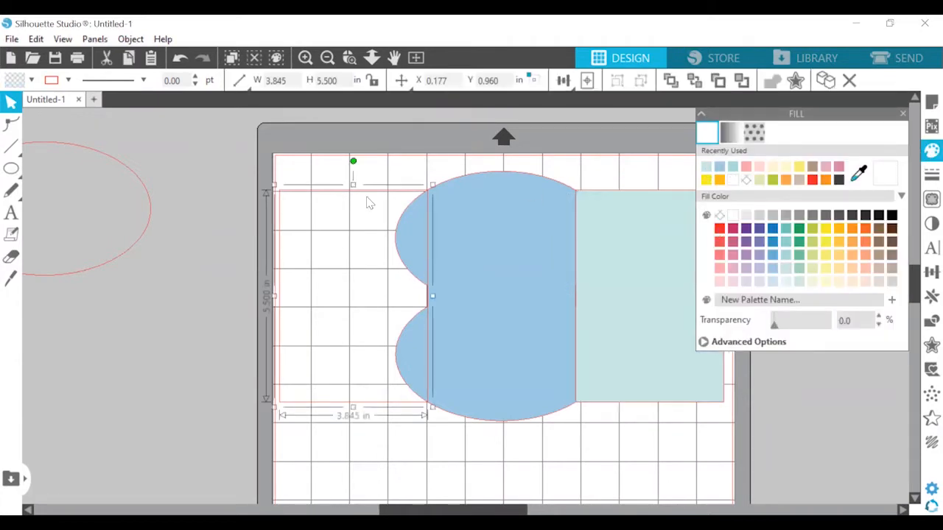
{"action": "left_click", "coordinate": [732, 167]}
{"action": "key", "text": "Escape"}
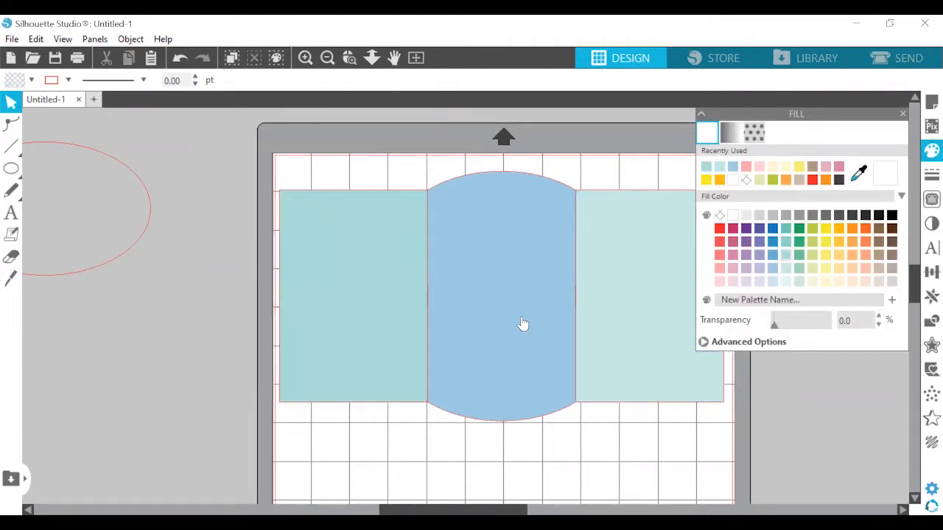
Divide the blue shape and both teal side rectangles into individual pieces at their intersections
{"action": "left_click", "coordinate": [608, 240]}
{"action": "left_click", "coordinate": [490, 261], "text": "shift"}
{"action": "left_click", "coordinate": [358, 263], "text": "shift"}
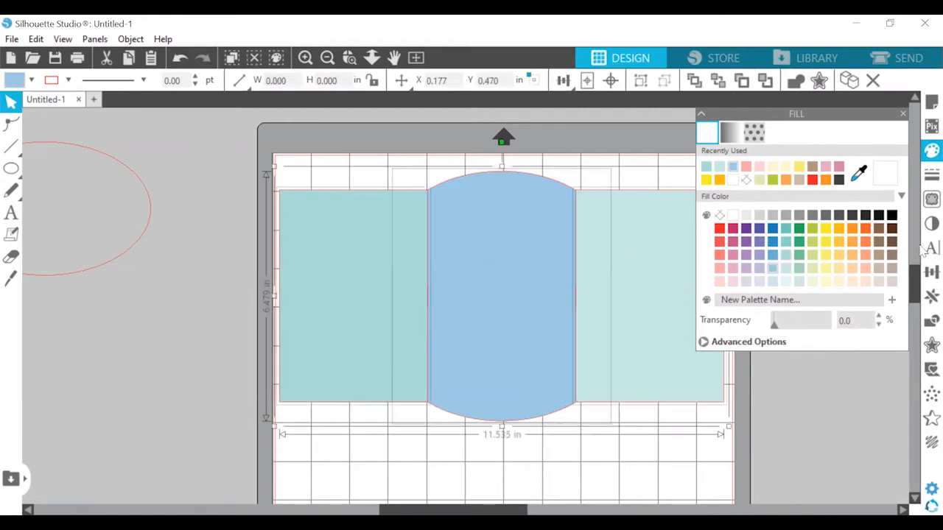
{"action": "left_click", "coordinate": [932, 321]}
{"action": "left_click", "coordinate": [737, 204]}
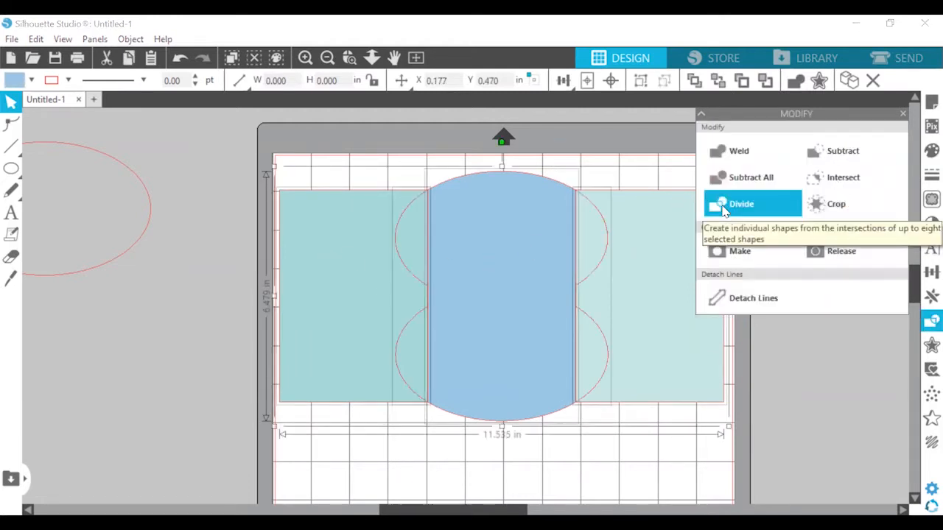
Pull the divided teal pieces on both sides away from the blue centre piece
{"action": "key", "text": "Escape"}
{"action": "left_click_drag", "start_coordinate": [636, 311], "coordinate": [668, 311]}
{"action": "left_click_drag", "start_coordinate": [597, 261], "coordinate": [646, 267]}
{"action": "left_click_drag", "start_coordinate": [410, 233], "coordinate": [351, 233]}
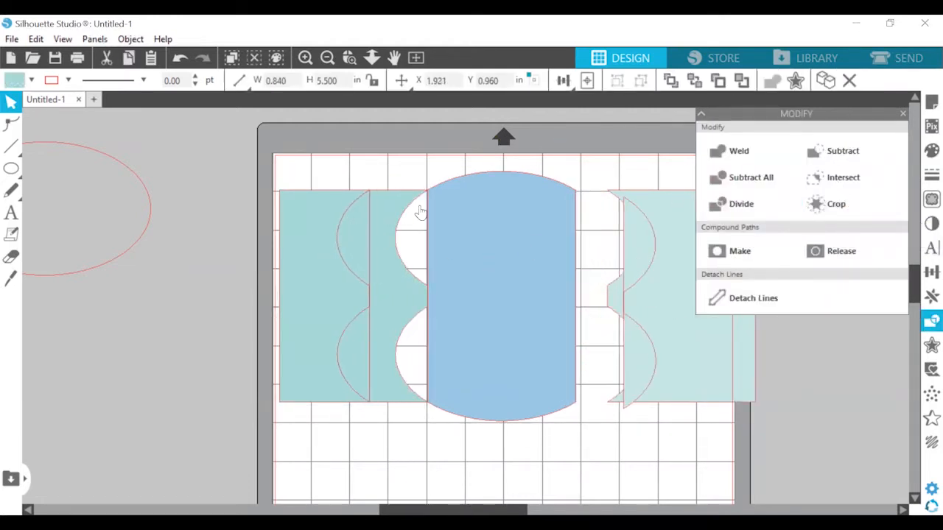
{"action": "left_click_drag", "start_coordinate": [406, 209], "coordinate": [333, 207]}
Examine the corners and side edges of the blue centre piece up close for clean cuts
{"action": "left_click", "coordinate": [304, 60]}
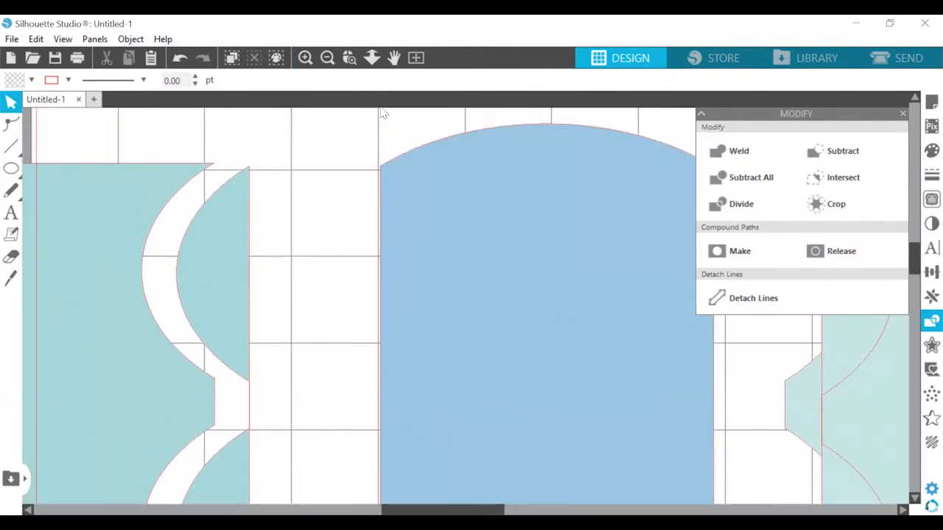
{"action": "left_click", "coordinate": [349, 59]}
{"action": "left_click", "coordinate": [396, 155]}
{"action": "scroll", "coordinate": [396, 306], "scroll_direction": "right", "scroll_amount": 15}
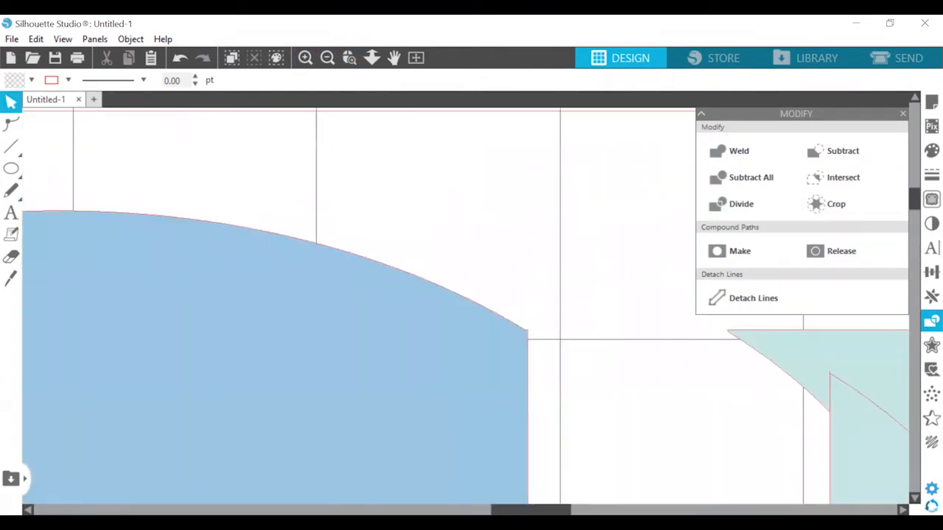
{"action": "scroll", "coordinate": [395, 306], "scroll_direction": "down", "scroll_amount": 10}
{"action": "scroll", "coordinate": [545, 427], "scroll_direction": "down", "scroll_amount": 8}
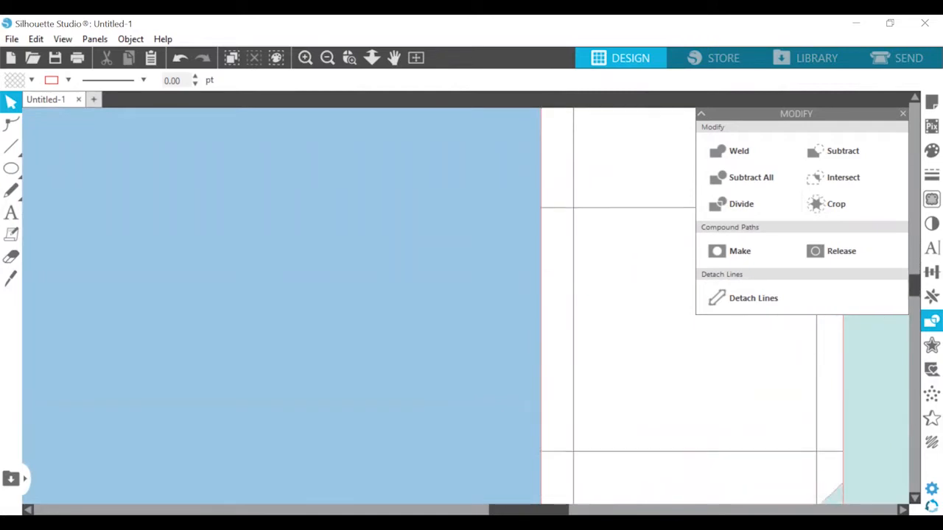
{"action": "scroll", "coordinate": [545, 434], "scroll_direction": "left", "scroll_amount": 12}
{"action": "scroll", "coordinate": [545, 435], "scroll_direction": "right", "scroll_amount": 13}
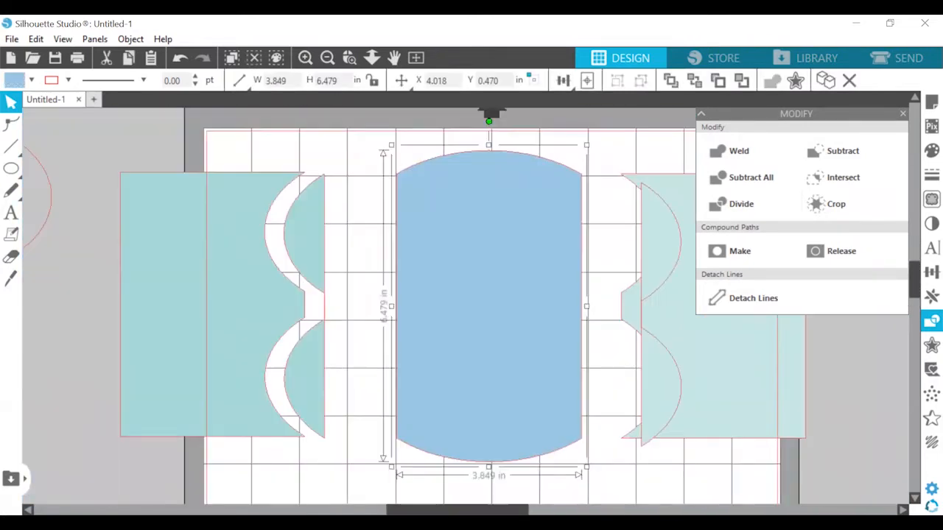
Delete all the leftover teal pieces on both sides of the blue centre piece
{"action": "scroll", "coordinate": [645, 245], "scroll_direction": "left", "scroll_amount": 3}
{"action": "left_click_drag", "start_coordinate": [646, 245], "coordinate": [687, 345]}
{"action": "key", "text": "Delete"}
{"action": "left_click", "coordinate": [606, 391]}
{"action": "key", "text": "Delete"}
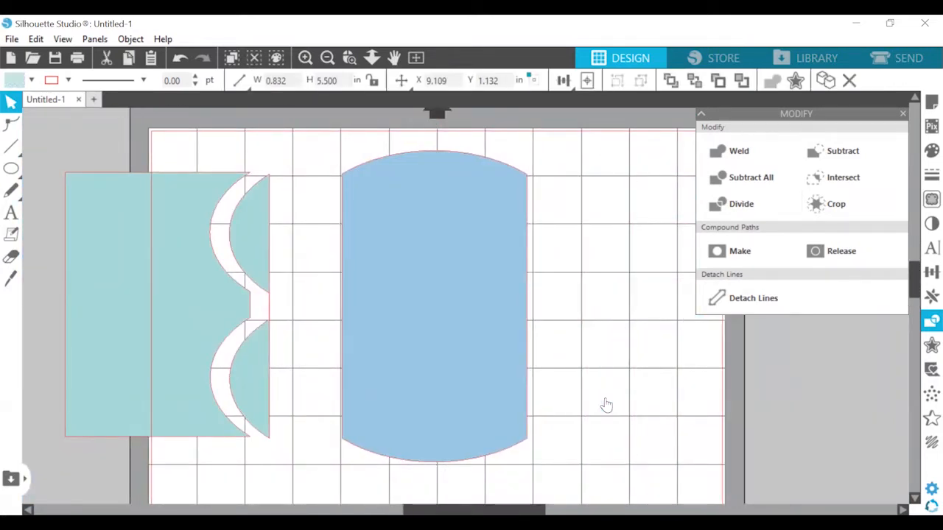
{"action": "left_click", "coordinate": [148, 294]}
{"action": "key", "text": "Delete"}
{"action": "left_click", "coordinate": [250, 247]}
{"action": "key", "text": "Delete"}
Move the blue panel toward the left side of the page, to about X 1.474 in and Y 0.639 in
{"action": "scroll", "coordinate": [466, 233], "scroll_direction": "down", "scroll_amount": 3}
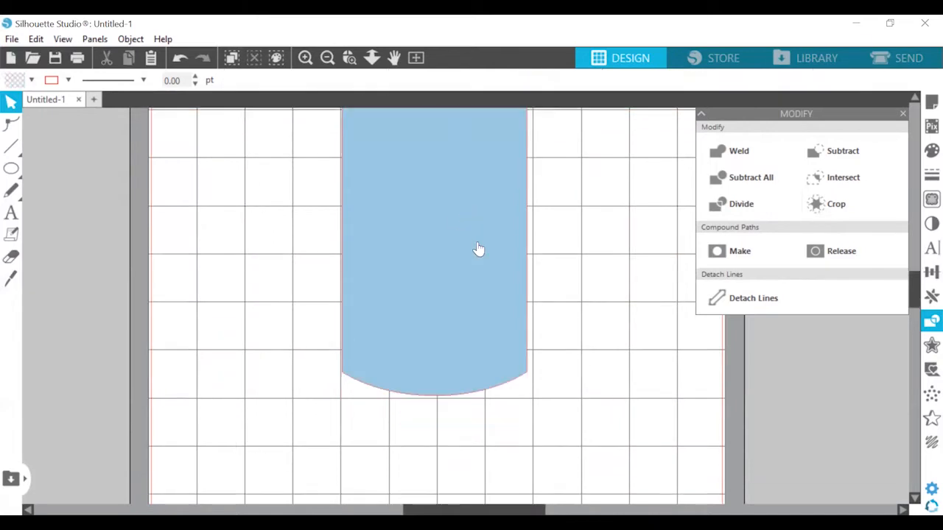
{"action": "left_click", "coordinate": [327, 57]}
{"action": "left_click", "coordinate": [305, 57]}
{"action": "left_click", "coordinate": [486, 447]}
{"action": "scroll", "coordinate": [486, 446], "scroll_direction": "down", "scroll_amount": 1}
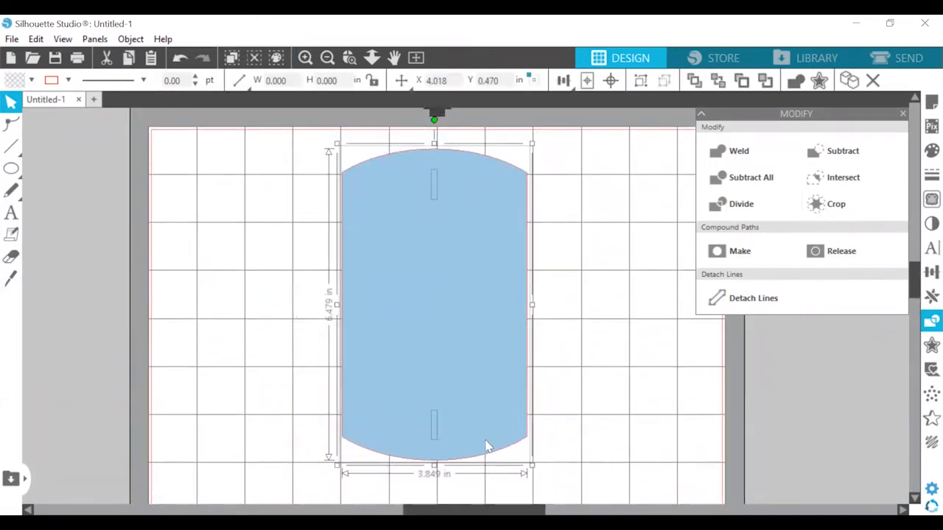
{"action": "left_click_drag", "start_coordinate": [416, 321], "coordinate": [315, 329]}
{"action": "left_click", "coordinate": [495, 309]}
{"action": "left_click", "coordinate": [397, 320]}
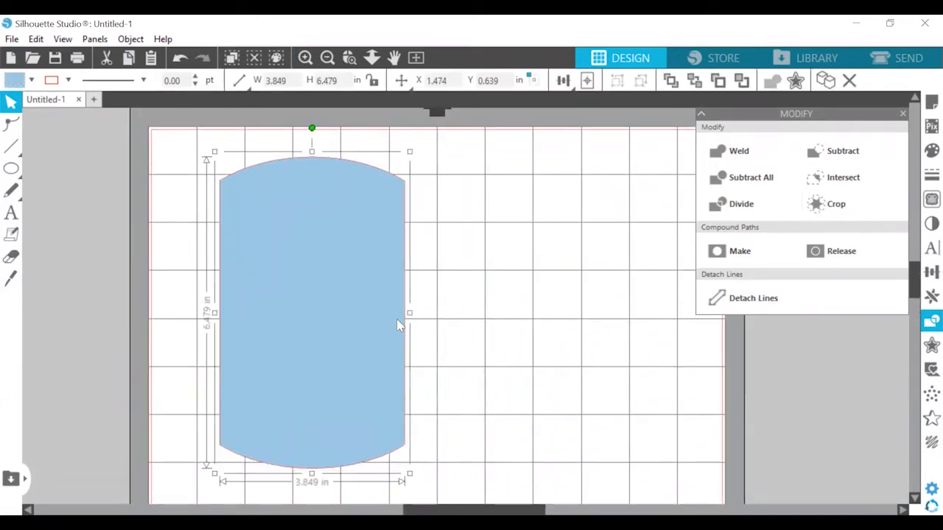
Duplicate the blue panel directly to its right and check the seam between the two copies
{"action": "key", "text": "ctrl+Right"}
{"action": "left_click", "coordinate": [618, 171]}
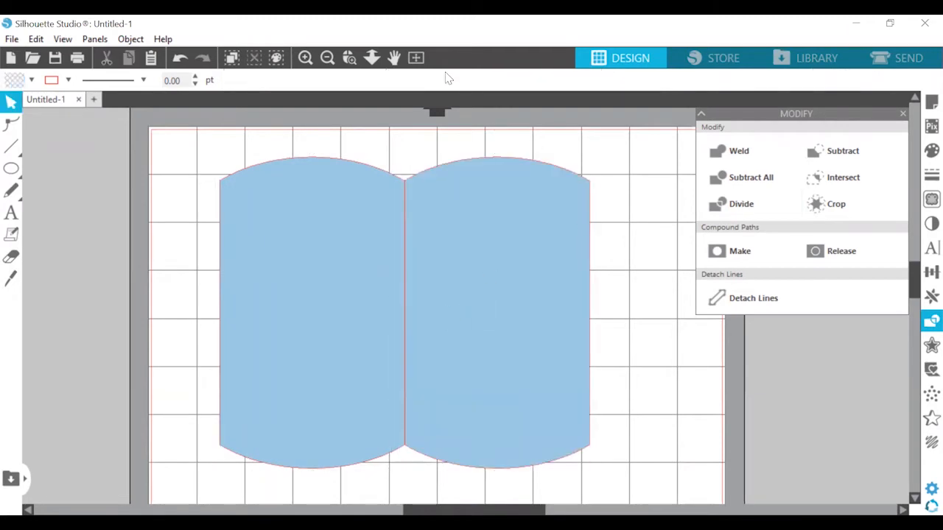
{"action": "left_click", "coordinate": [360, 62]}
{"action": "left_click", "coordinate": [392, 156]}
{"action": "scroll", "coordinate": [667, 431], "scroll_direction": "down", "scroll_amount": 10}
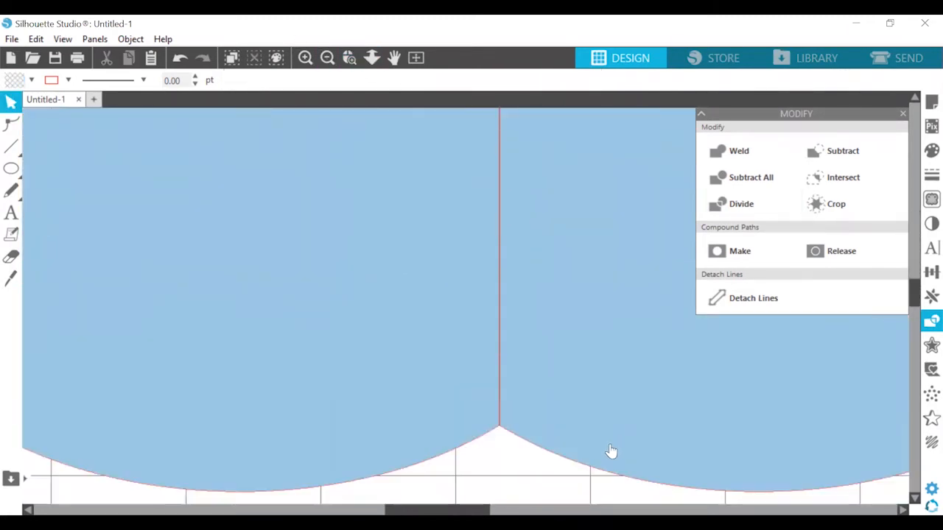
{"action": "left_click", "coordinate": [329, 58]}
{"action": "left_click", "coordinate": [329, 58]}
{"action": "left_click", "coordinate": [329, 58]}
{"action": "scroll", "coordinate": [542, 302], "scroll_direction": "up", "scroll_amount": 2}
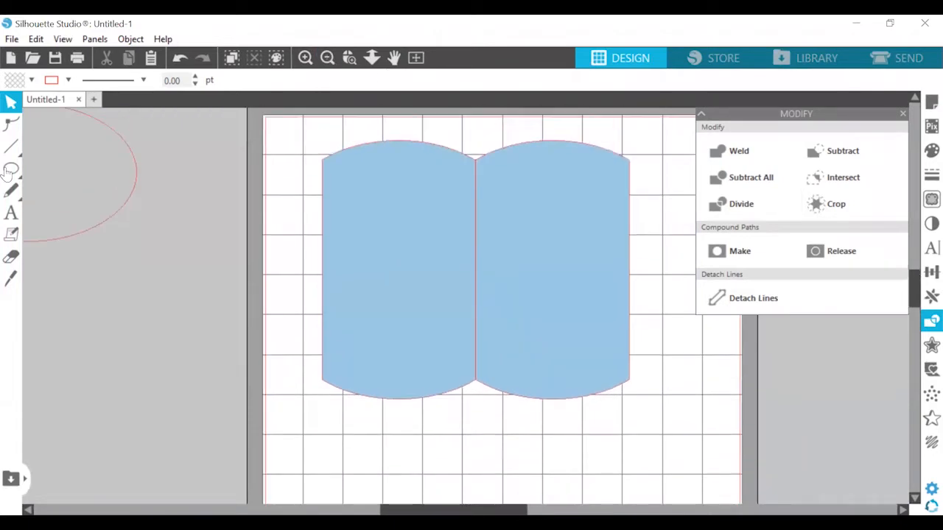
Draw a narrow rectangle about 0.713 by 5.509 in over the seam between the panels and fill it light teal
{"action": "left_click", "coordinate": [32, 168]}
{"action": "left_click", "coordinate": [305, 59]}
{"action": "scroll", "coordinate": [524, 247], "scroll_direction": "up", "scroll_amount": 2}
{"action": "scroll", "coordinate": [508, 221], "scroll_direction": "up", "scroll_amount": 1}
{"action": "scroll", "coordinate": [524, 443], "scroll_direction": "down", "scroll_amount": 3}
{"action": "left_click_drag", "start_coordinate": [463, 179], "coordinate": [505, 410]}
{"action": "scroll", "coordinate": [505, 397], "scroll_direction": "up", "scroll_amount": 2}
{"action": "left_click", "coordinate": [931, 151]}
{"action": "left_click", "coordinate": [786, 268]}
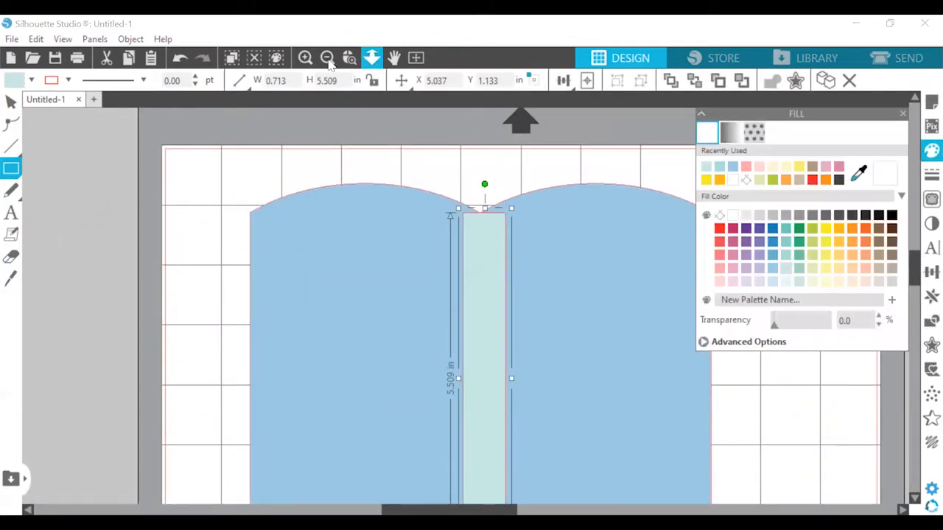
Adjust the teal rectangle's height to about 5.494 in so it stays within the notches at both ends of the seam
{"action": "left_click", "coordinate": [304, 58]}
{"action": "left_click", "coordinate": [350, 59]}
{"action": "left_click_drag", "start_coordinate": [427, 117], "coordinate": [554, 192]}
{"action": "mouse_move", "coordinate": [477, 344]}
{"action": "left_mouse_down"}
{"action": "mouse_move", "coordinate": [477, 386]}
{"action": "mouse_move", "coordinate": [476, 327]}
{"action": "mouse_move", "coordinate": [475, 346]}
{"action": "left_mouse_up"}
{"action": "scroll", "coordinate": [487, 444], "scroll_direction": "down", "scroll_amount": 5}
{"action": "scroll", "coordinate": [486, 444], "scroll_direction": "down", "scroll_amount": 8}
{"action": "left_click", "coordinate": [659, 356]}
{"action": "left_click", "coordinate": [412, 212]}
{"action": "left_click", "coordinate": [329, 62]}
{"action": "left_click", "coordinate": [329, 62]}
{"action": "left_click", "coordinate": [329, 62]}
{"action": "scroll", "coordinate": [494, 241], "scroll_direction": "up", "scroll_amount": 5}
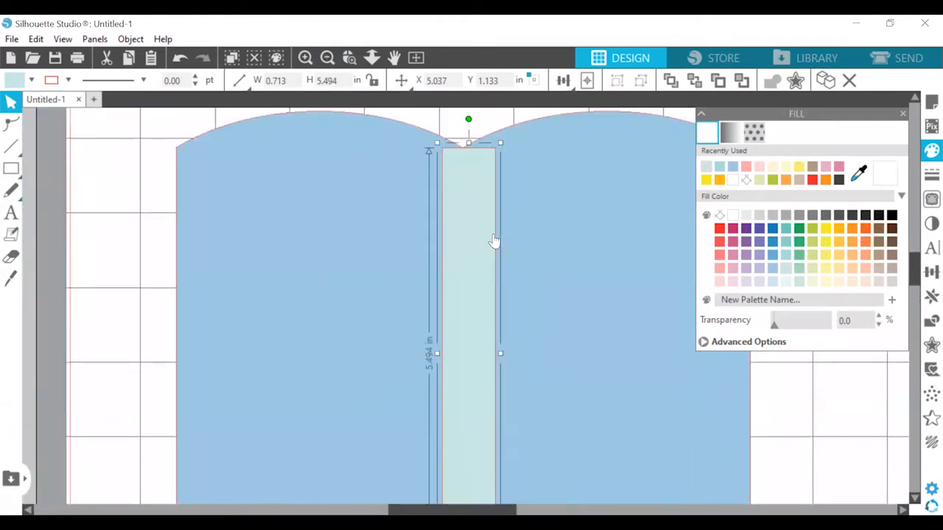
Weld the two blue panels and the teal rectangle into a single shape
{"action": "left_click", "coordinate": [623, 202]}
{"action": "right_click", "coordinate": [595, 206]}
{"action": "left_click", "coordinate": [651, 370]}
{"action": "scroll", "coordinate": [654, 373], "scroll_direction": "down", "scroll_amount": 2}
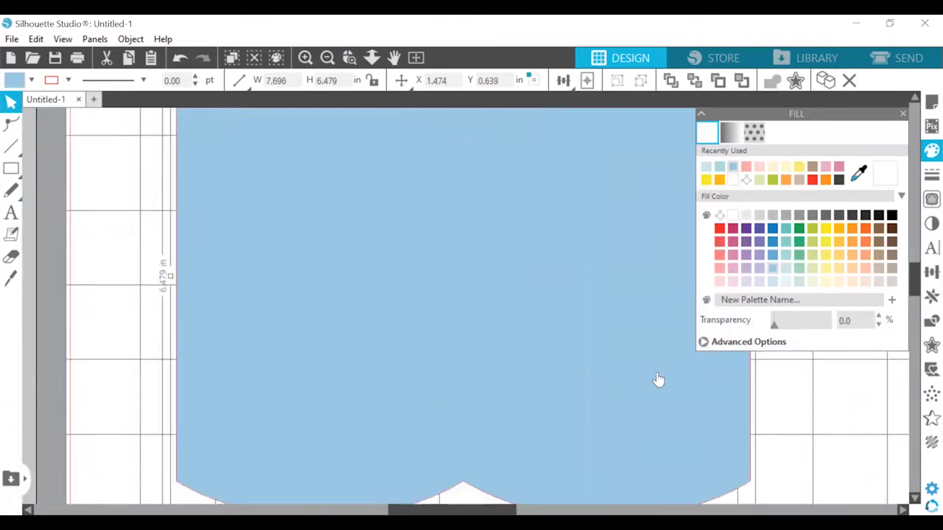
{"action": "left_click", "coordinate": [327, 59]}
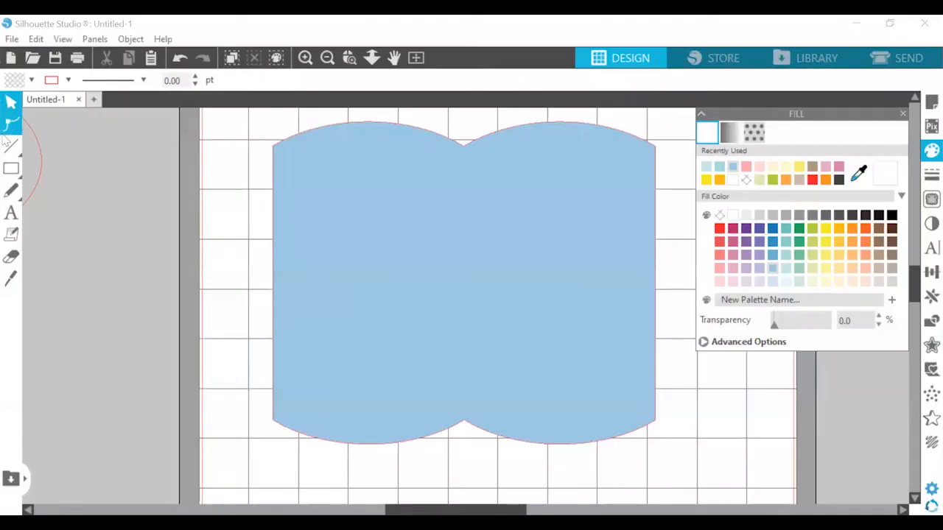
Draw a vertical line about 5.518 in long between the upper and lower notches and give it a dashed line style
{"action": "left_click", "coordinate": [11, 145]}
{"action": "left_click_drag", "start_coordinate": [464, 144], "coordinate": [463, 421]}
{"action": "left_click", "coordinate": [143, 80]}
{"action": "left_click", "coordinate": [110, 120]}
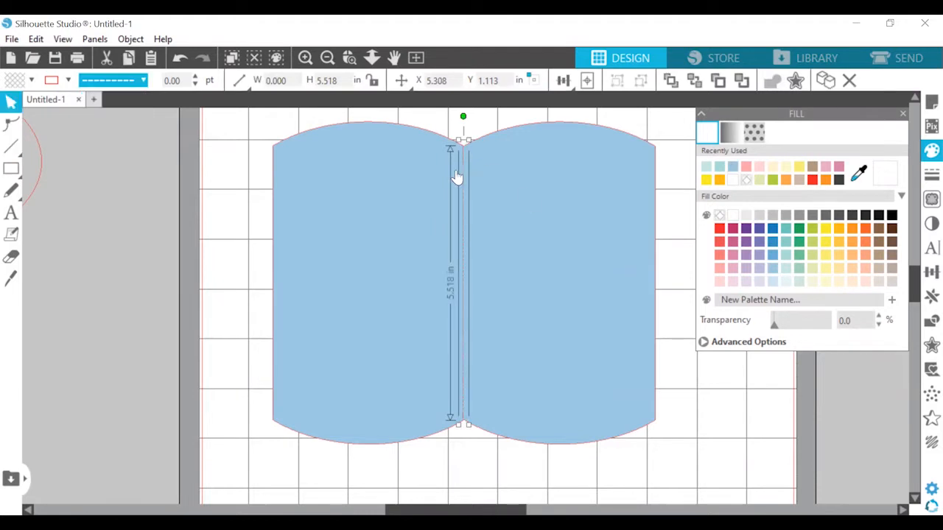
Align the dashed vertical line to the centre of the welded blue shape
{"action": "left_click", "coordinate": [456, 176], "text": "shift"}
{"action": "left_click", "coordinate": [561, 83]}
{"action": "left_click", "coordinate": [587, 124]}
{"action": "left_click", "coordinate": [349, 58]}
{"action": "left_click", "coordinate": [473, 142]}
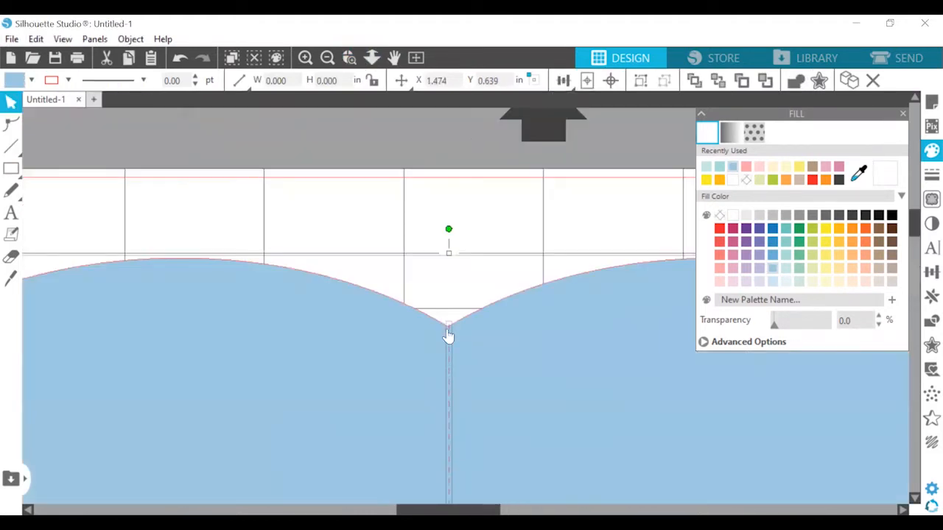
Examine the dashed centre line up close where it meets the notch between the two halves
{"action": "left_click", "coordinate": [415, 250]}
{"action": "left_click", "coordinate": [450, 322]}
{"action": "left_click", "coordinate": [448, 250]}
{"action": "left_click_drag", "start_coordinate": [445, 220], "coordinate": [444, 21]}
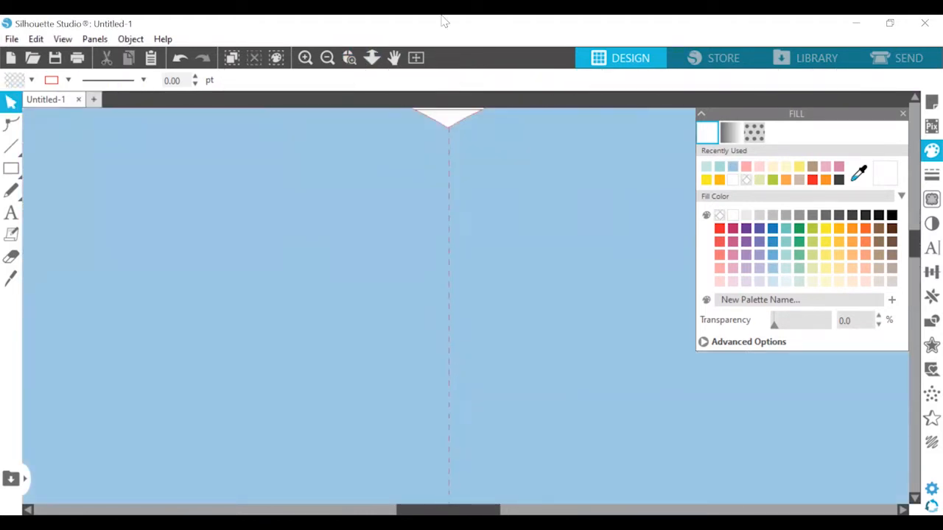
{"action": "double_click", "coordinate": [427, 394]}
{"action": "left_click", "coordinate": [328, 58]}
{"action": "left_click", "coordinate": [328, 58]}
{"action": "left_click", "coordinate": [327, 58]}
{"action": "left_click", "coordinate": [327, 58]}
{"action": "left_click_drag", "start_coordinate": [538, 291], "coordinate": [538, 307]}
{"action": "scroll", "coordinate": [538, 307], "scroll_direction": "up", "scroll_amount": 3}
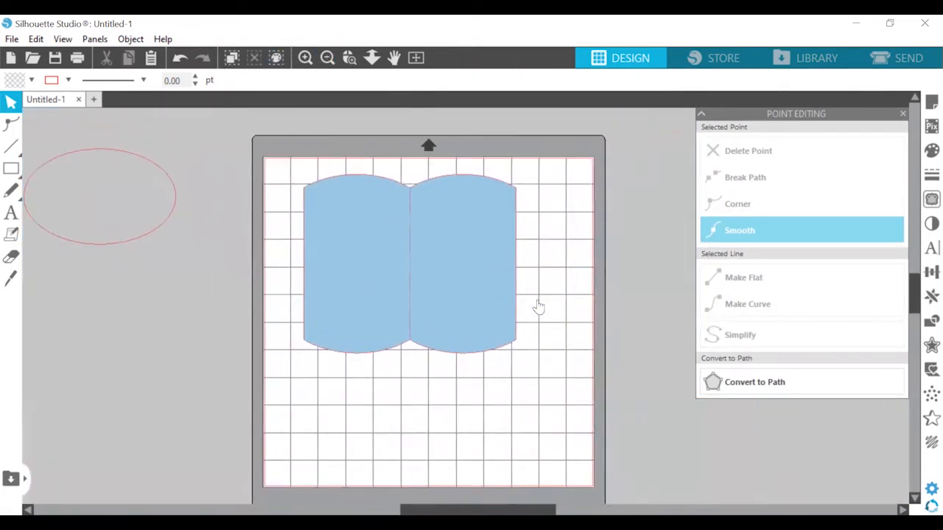
Place the large ellipse so its lower curve passes through the left half's upper corners, and make its outline dashed
{"action": "left_click_drag", "start_coordinate": [84, 243], "coordinate": [432, 142]}
{"action": "right_click", "coordinate": [419, 179]}
{"action": "left_click", "coordinate": [464, 467]}
{"action": "left_click", "coordinate": [306, 58]}
{"action": "left_click", "coordinate": [305, 58]}
{"action": "scroll", "coordinate": [312, 187], "scroll_direction": "up", "scroll_amount": 4}
{"action": "left_click", "coordinate": [116, 79]}
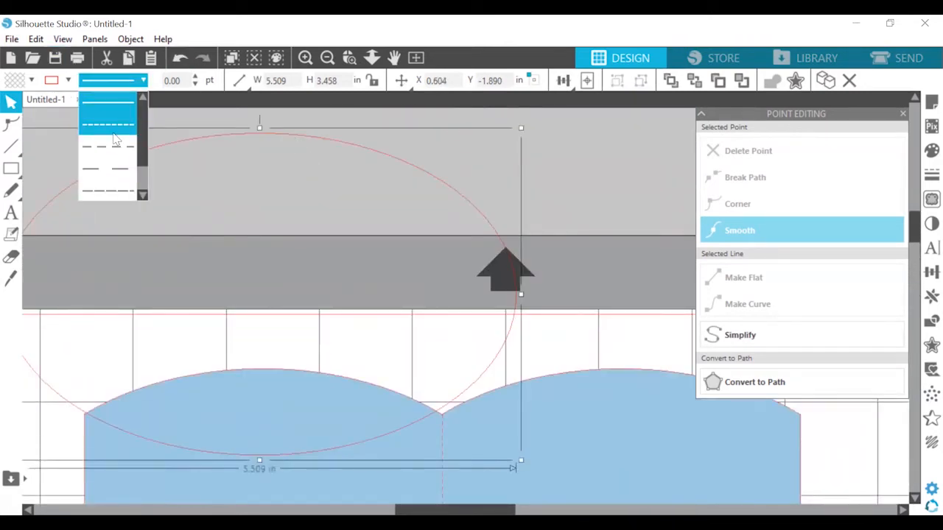
{"action": "left_click", "coordinate": [114, 138]}
{"action": "left_click_drag", "start_coordinate": [230, 144], "coordinate": [232, 146]}
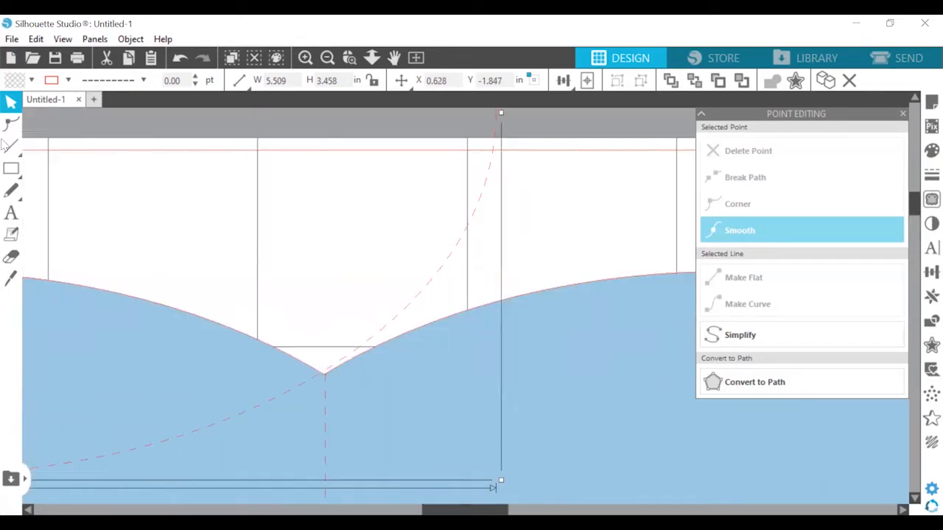
Cut the dashed ellipse with the Knife tool at the centre notch and at the left half's outer upper corner
{"action": "left_click", "coordinate": [11, 277]}
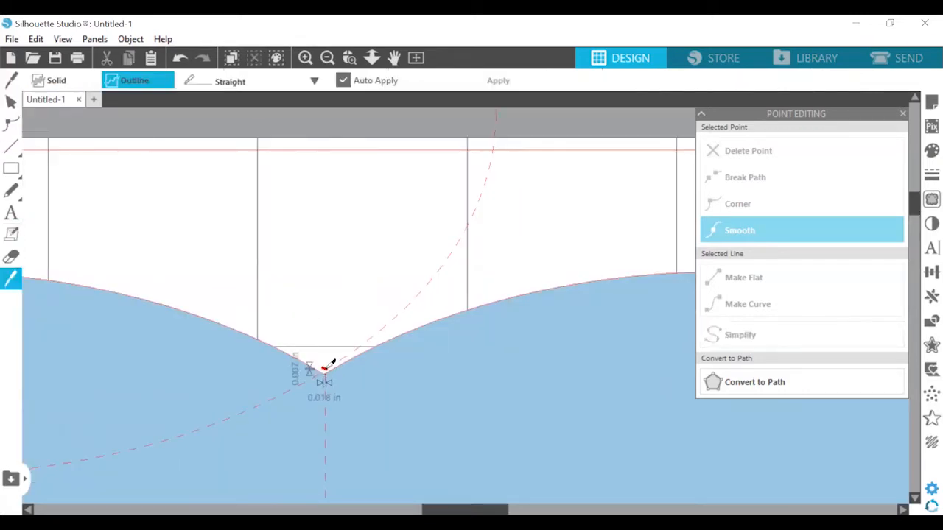
{"action": "left_click_drag", "start_coordinate": [325, 369], "coordinate": [326, 370]}
{"action": "mouse_move", "coordinate": [464, 510]}
{"action": "left_mouse_down"}
{"action": "mouse_move", "coordinate": [287, 510]}
{"action": "mouse_move", "coordinate": [312, 510]}
{"action": "left_mouse_up"}
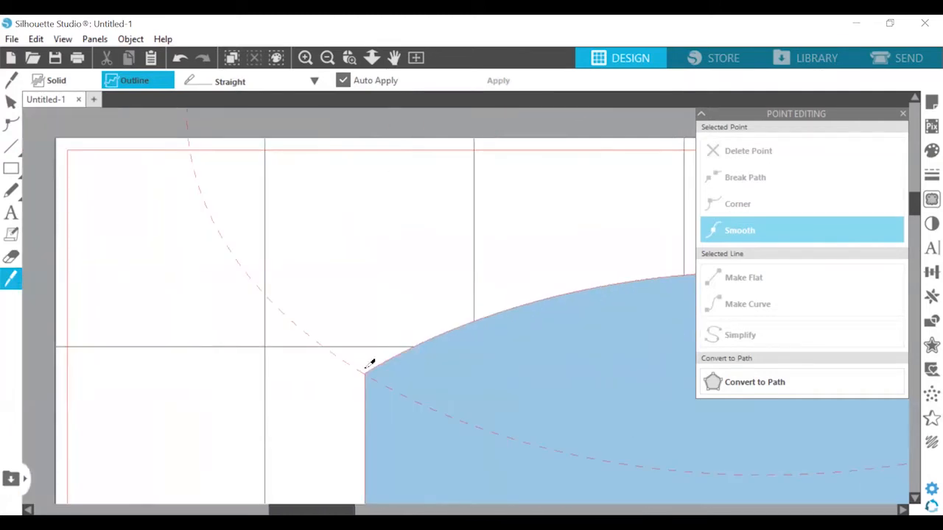
{"action": "left_click_drag", "start_coordinate": [363, 368], "coordinate": [366, 376]}
{"action": "left_click", "coordinate": [327, 58]}
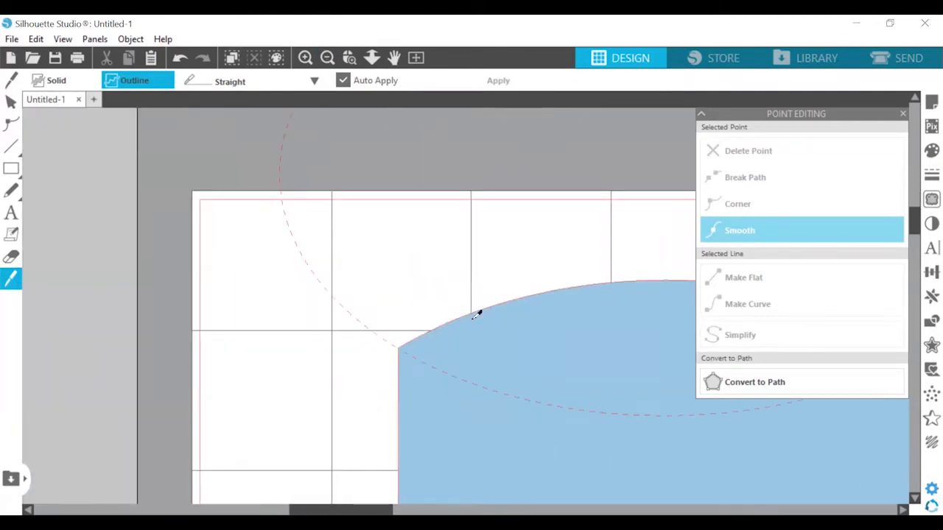
Pull the upper part of the cut ellipse off the page and delete it, keeping only the dashed arc
{"action": "left_click_drag", "start_coordinate": [354, 510], "coordinate": [472, 509]}
{"action": "left_click", "coordinate": [11, 101]}
{"action": "left_click", "coordinate": [375, 359]}
{"action": "left_click", "coordinate": [496, 231]}
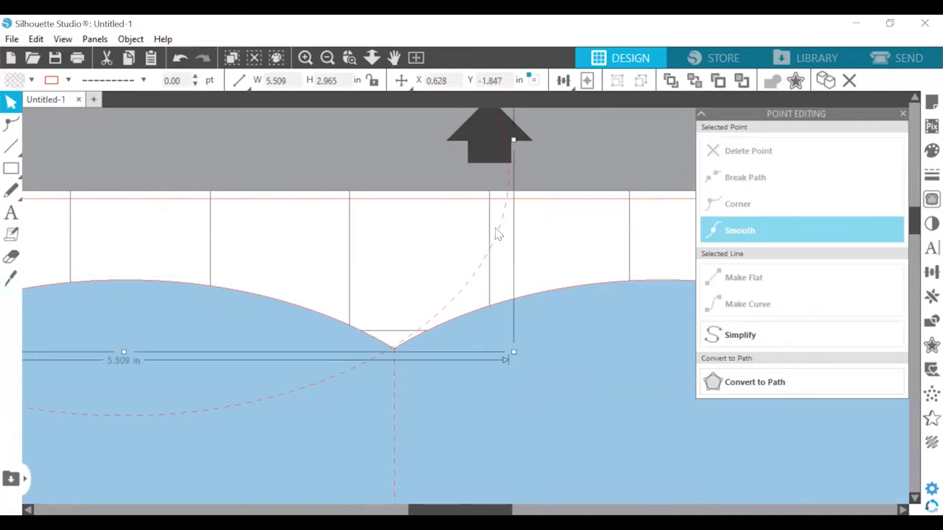
{"action": "left_click", "coordinate": [417, 58]}
{"action": "scroll", "coordinate": [427, 184], "scroll_direction": "up", "scroll_amount": 2}
{"action": "left_click_drag", "start_coordinate": [420, 207], "coordinate": [207, 157]}
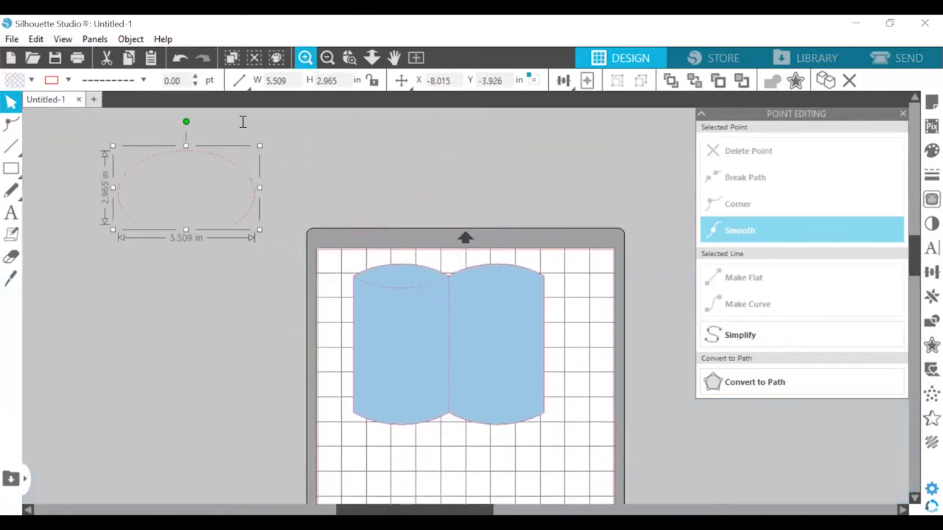
{"action": "key", "text": "Delete"}
Adjust the dashed arc's end point where it meets the notch between the two halves
{"action": "left_click", "coordinate": [349, 58]}
{"action": "left_click", "coordinate": [440, 280]}
{"action": "left_click", "coordinate": [305, 58]}
{"action": "left_click", "coordinate": [308, 59]}
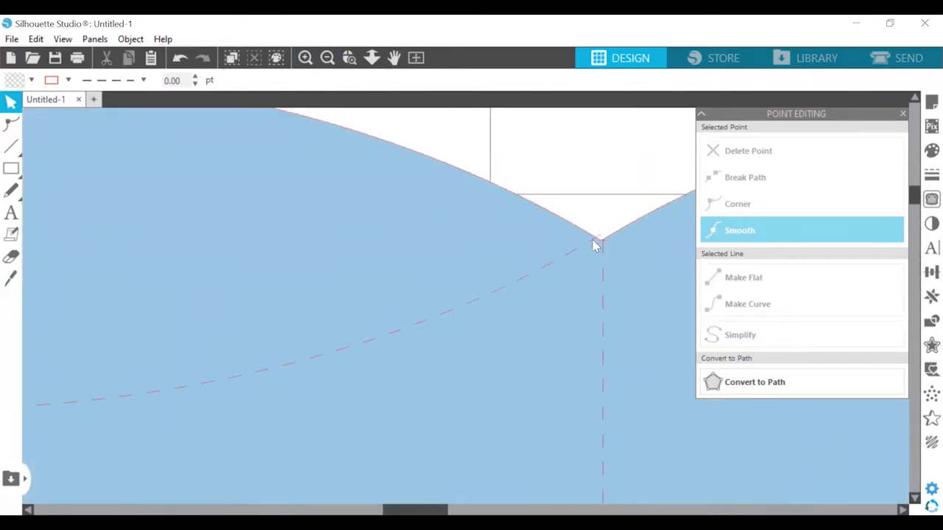
{"action": "double_click", "coordinate": [595, 242]}
{"action": "left_click", "coordinate": [617, 197]}
{"action": "mouse_move", "coordinate": [415, 510]}
{"action": "left_mouse_down"}
{"action": "mouse_move", "coordinate": [295, 510]}
{"action": "mouse_move", "coordinate": [422, 510]}
{"action": "left_mouse_up"}
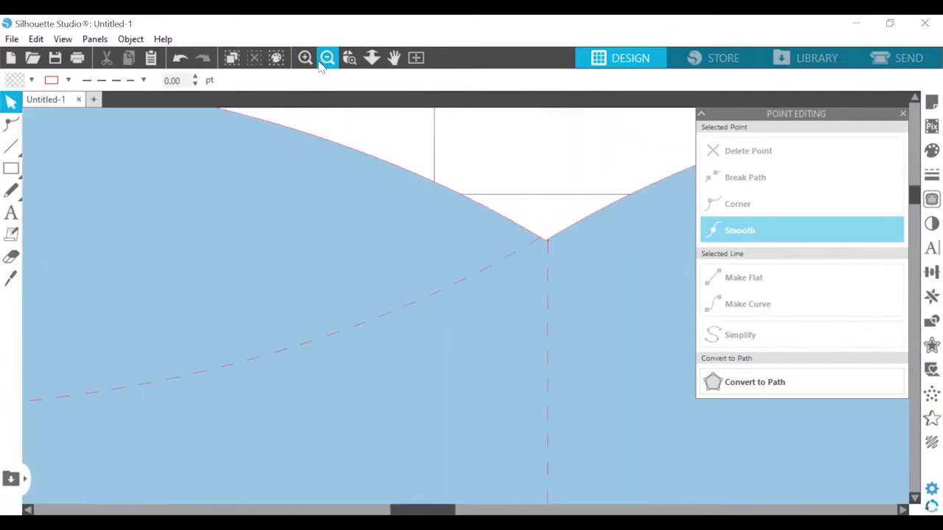
{"action": "left_click", "coordinate": [326, 58]}
{"action": "left_click", "coordinate": [327, 59]}
{"action": "left_click", "coordinate": [327, 58]}
{"action": "scroll", "coordinate": [434, 178], "scroll_direction": "down", "scroll_amount": 2}
Mirror a copy of the dashed arc below and align it with the lower edge of the blue shape
{"action": "left_click", "coordinate": [434, 178]}
{"action": "left_click", "coordinate": [410, 168]}
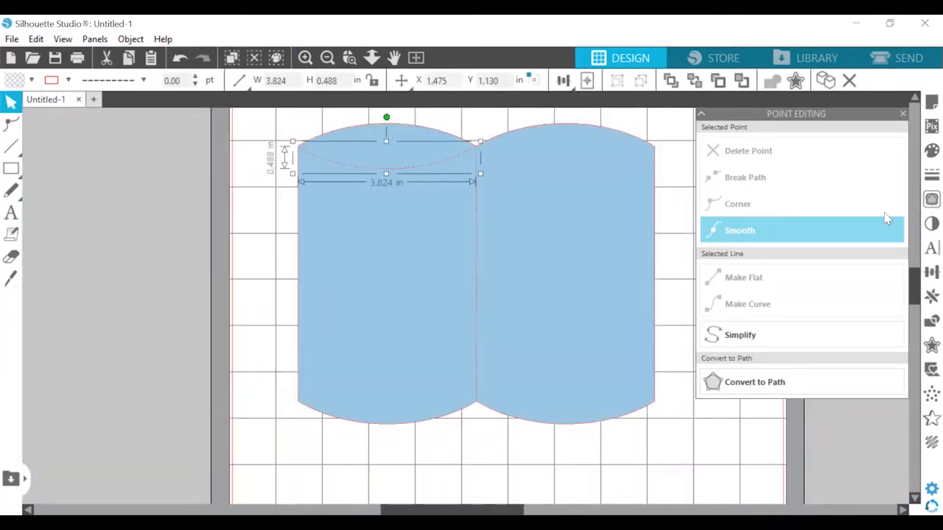
{"action": "left_click", "coordinate": [932, 297]}
{"action": "left_click", "coordinate": [807, 277]}
{"action": "left_click", "coordinate": [378, 177], "text": "shift"}
{"action": "left_click", "coordinate": [932, 273]}
{"action": "left_click", "coordinate": [881, 227]}
Nudge the mirrored dashed arc vertically to about Y 6.137 in so its ends meet the left half's lower corners
{"action": "left_click", "coordinate": [311, 419]}
{"action": "key", "text": "Up"}
{"action": "key", "text": "Up"}
{"action": "key", "text": "Up"}
{"action": "key", "text": "Up"}
{"action": "key", "text": "Up"}
{"action": "key", "text": "Up"}
{"action": "key", "text": "Up"}
{"action": "key", "text": "Up"}
{"action": "key", "text": "Up"}
{"action": "key", "text": "Up"}
{"action": "key", "text": "Up"}
{"action": "key", "text": "Up"}
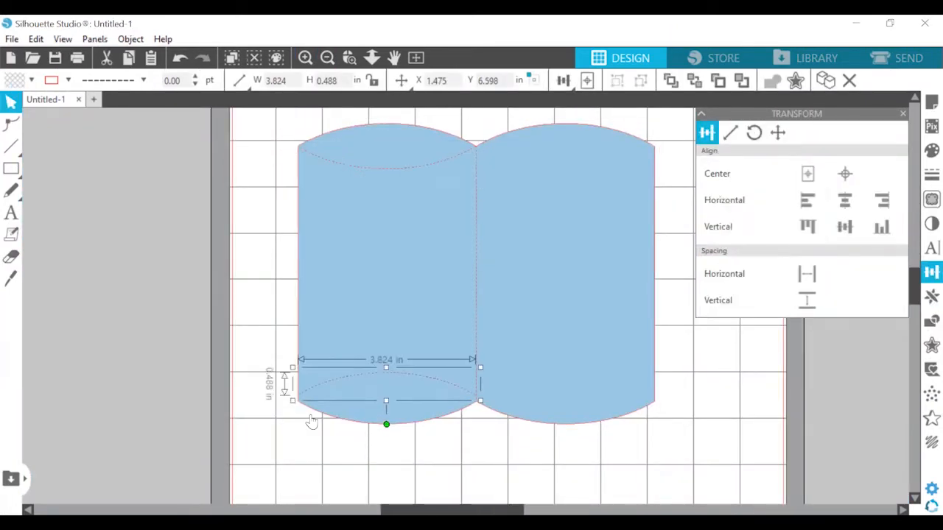
{"action": "key", "text": "Down"}
{"action": "key", "text": "Down"}
{"action": "key", "text": "Down"}
{"action": "key", "text": "Down"}
{"action": "key", "text": "Down"}
{"action": "key", "text": "Down"}
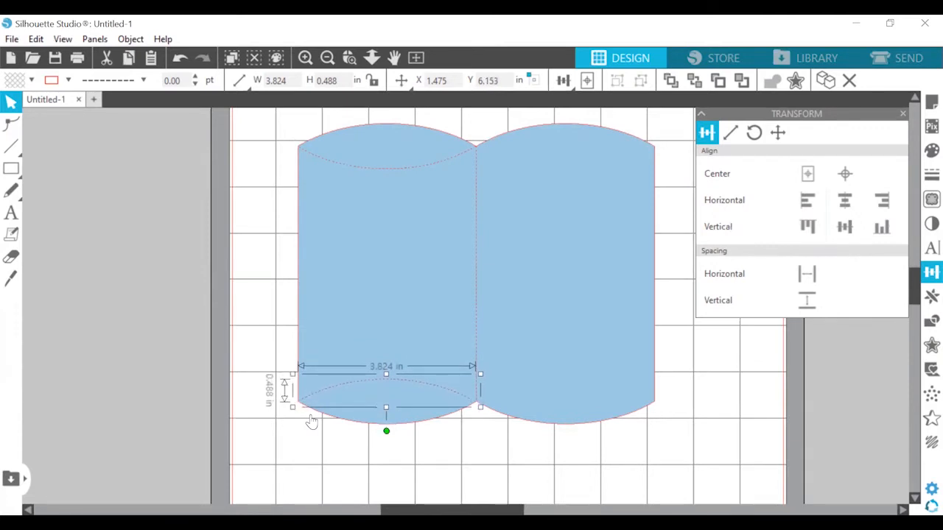
{"action": "key", "text": "Up"}
{"action": "key", "text": "Up"}
{"action": "key", "text": "Down"}
Duplicate the lower and upper dashed arcs onto the right half and check their ends against its corners
{"action": "scroll", "coordinate": [354, 396], "scroll_direction": "down", "scroll_amount": 1}
{"action": "left_click", "coordinate": [377, 371]}
{"action": "left_click", "coordinate": [374, 370]}
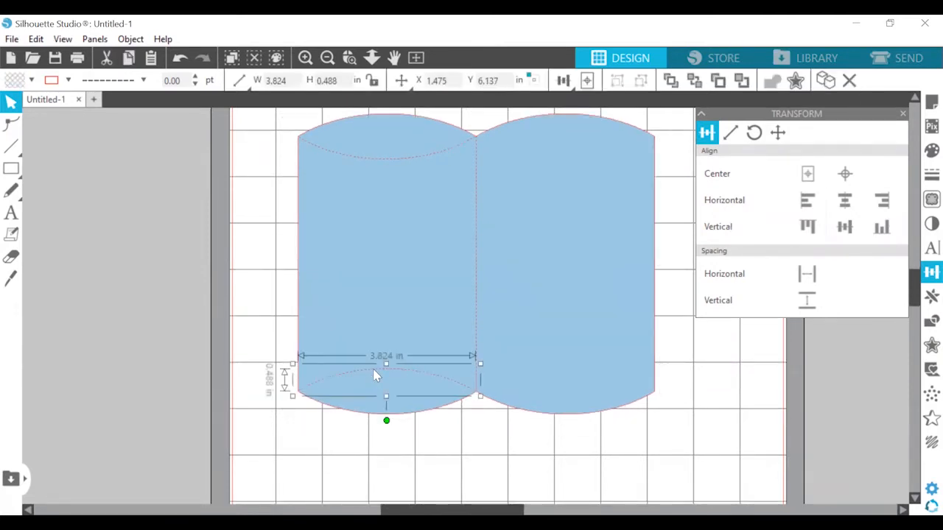
{"action": "key", "text": "ctrl+d"}
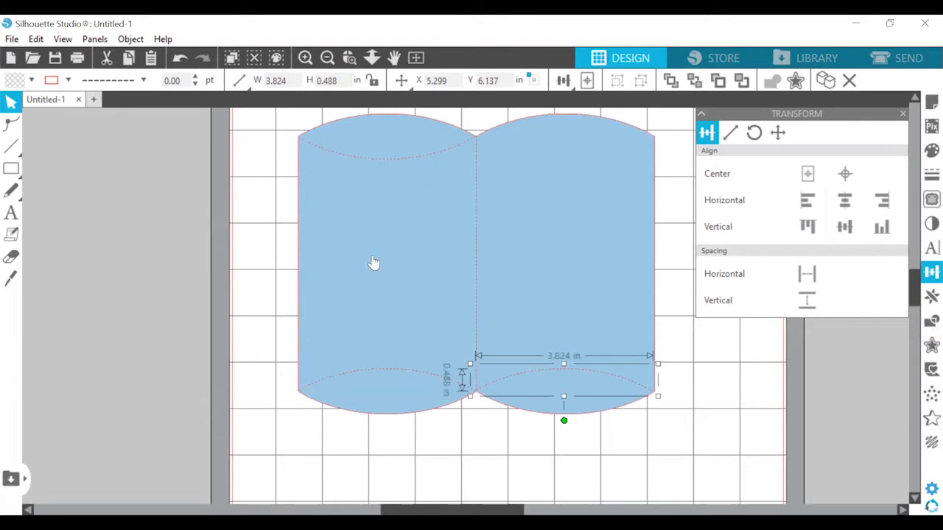
{"action": "left_click", "coordinate": [401, 157]}
{"action": "key", "text": "ctrl+d"}
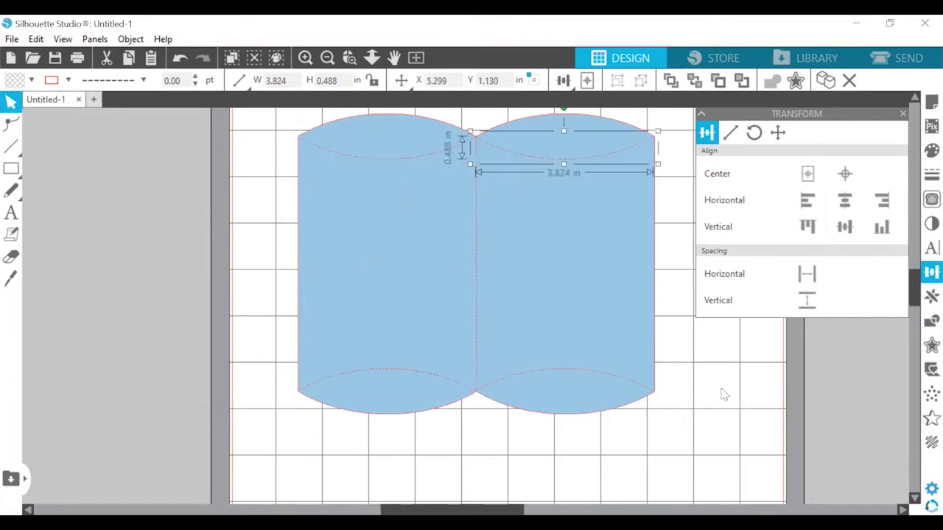
{"action": "left_click", "coordinate": [721, 391]}
{"action": "scroll", "coordinate": [476, 413], "scroll_direction": "down", "scroll_amount": 10}
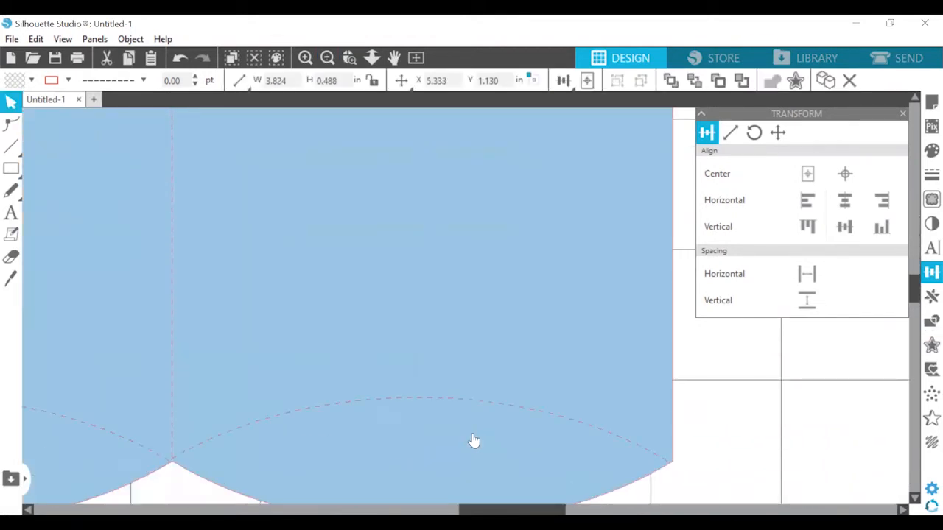
{"action": "scroll", "coordinate": [486, 426], "scroll_direction": "down", "scroll_amount": 2}
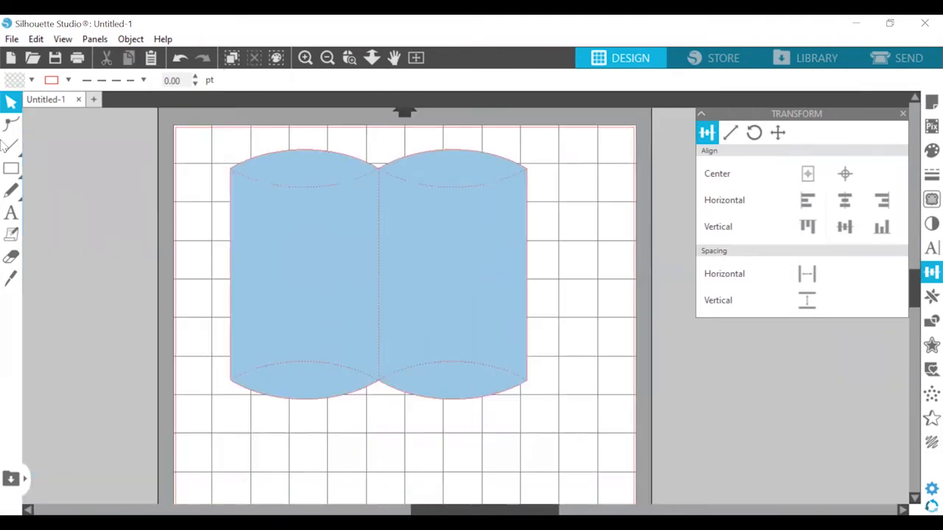
Draw a narrow rectangle about 0.631 by 5.561 in beside the blue shape's right edge and give it a solid outline
{"action": "left_click", "coordinate": [11, 168]}
{"action": "mouse_move", "coordinate": [534, 171]}
{"action": "left_mouse_down"}
{"action": "mouse_move", "coordinate": [567, 379]}
{"action": "mouse_move", "coordinate": [553, 386]}
{"action": "mouse_move", "coordinate": [563, 390]}
{"action": "left_mouse_up"}
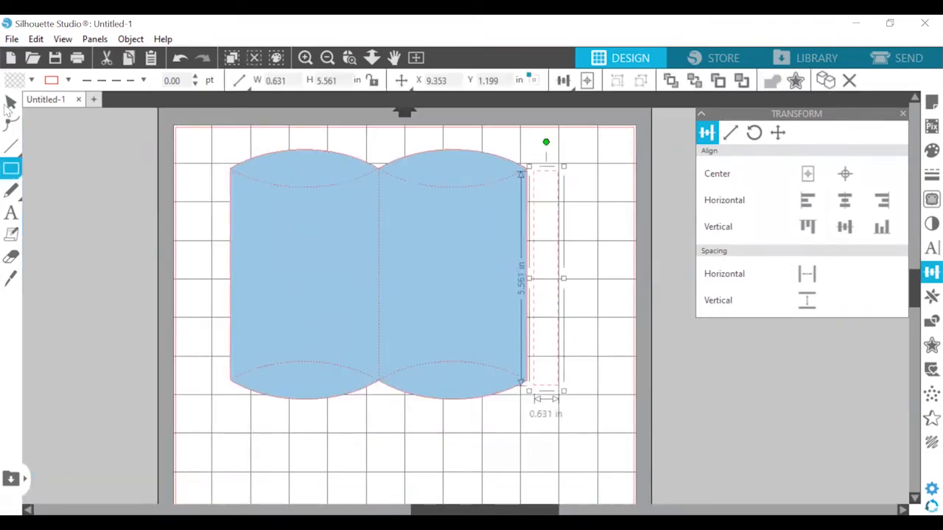
{"action": "left_click", "coordinate": [9, 104]}
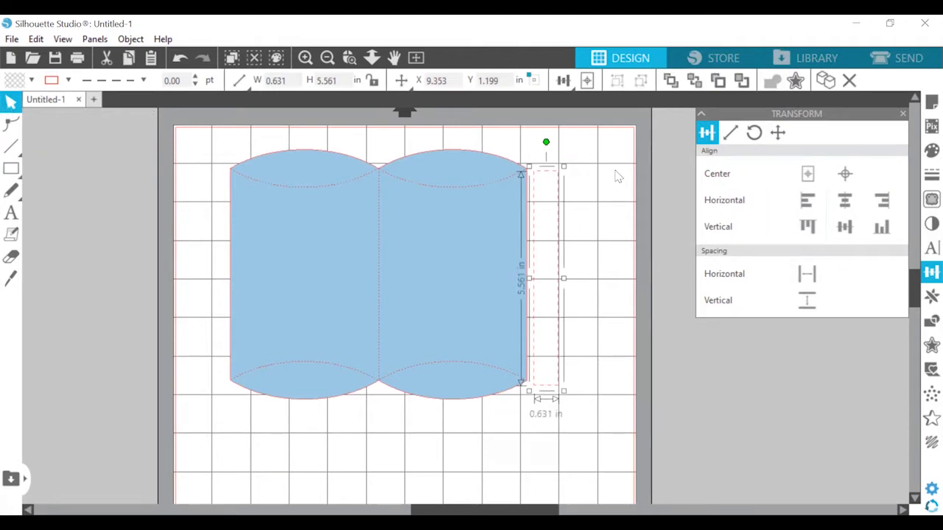
{"action": "left_click", "coordinate": [122, 81]}
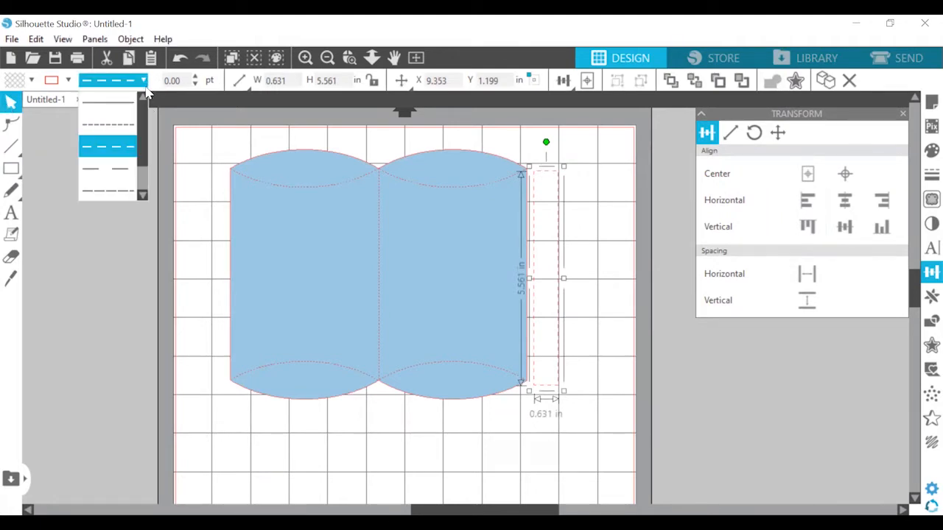
{"action": "left_click", "coordinate": [109, 102]}
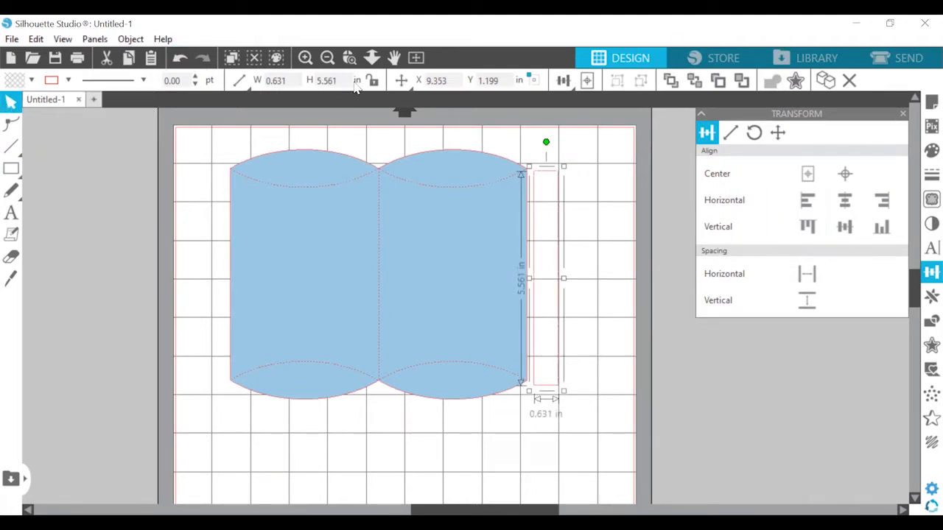
Set the tab rectangle's width to 0.45 in and fit it flush against the blue shape's right edge, about 5.497 in tall
{"action": "left_click", "coordinate": [264, 87]}
{"action": "type", "text": ".45"}
{"action": "key", "text": "Return"}
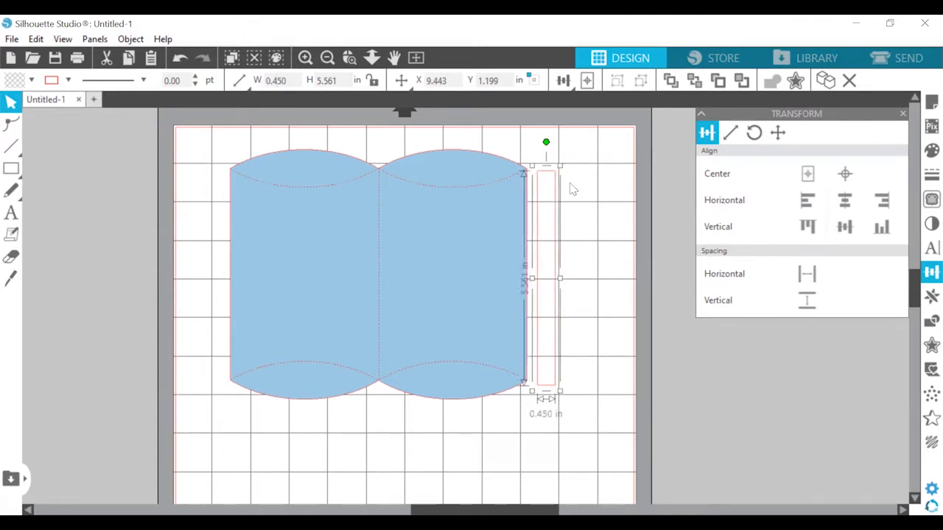
{"action": "left_click_drag", "start_coordinate": [554, 190], "coordinate": [543, 186]}
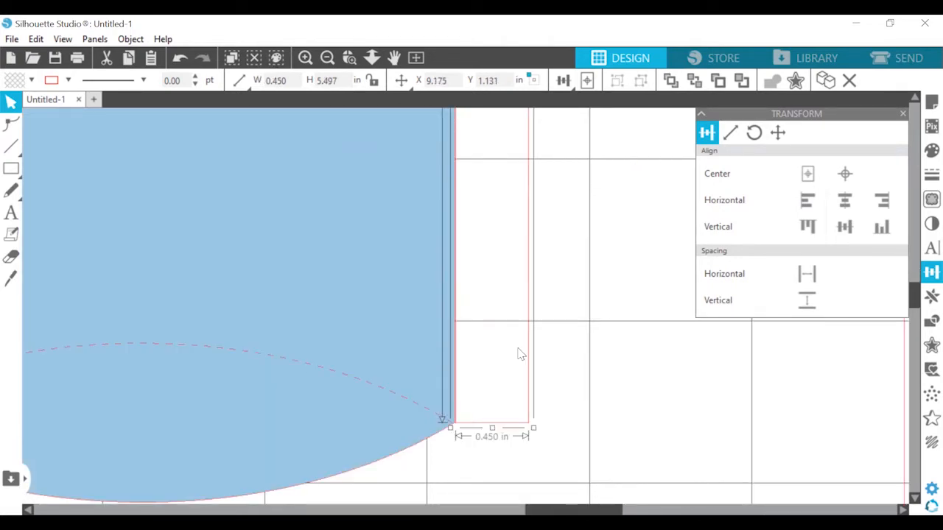
{"action": "key", "text": "Left"}
{"action": "key", "text": "Left"}
{"action": "key", "text": "Left"}
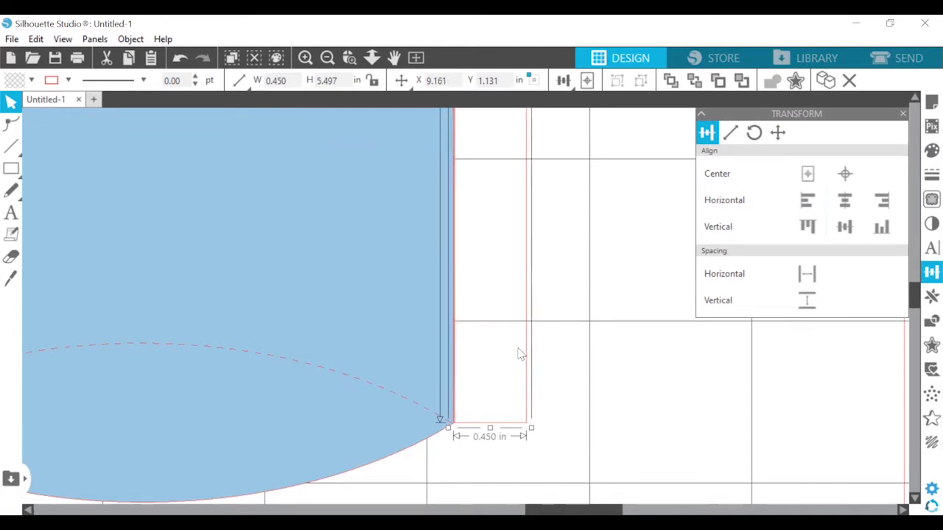
Check the tab rectangle's upper corner against the blue shape and fill the rectangle with the same light blue
{"action": "scroll", "coordinate": [473, 145], "scroll_direction": "up", "scroll_amount": 10}
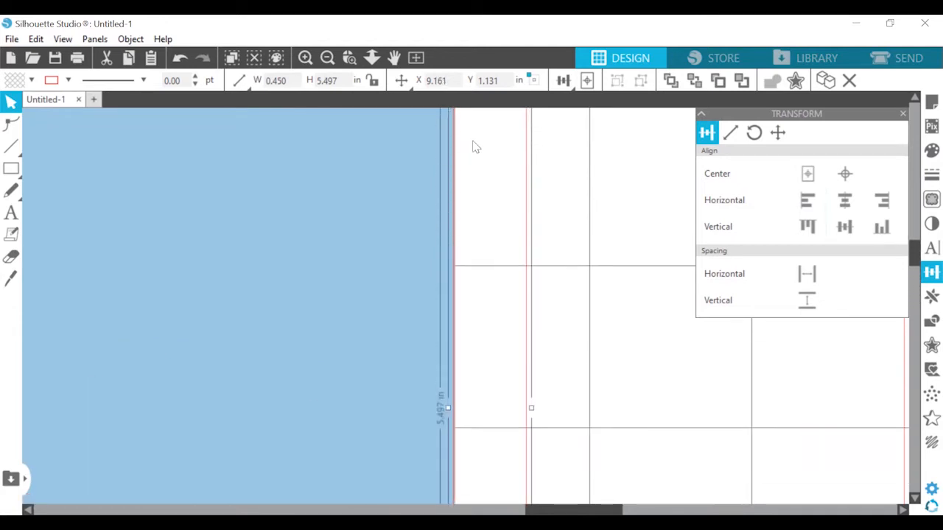
{"action": "scroll", "coordinate": [477, 151], "scroll_direction": "up", "scroll_amount": 2}
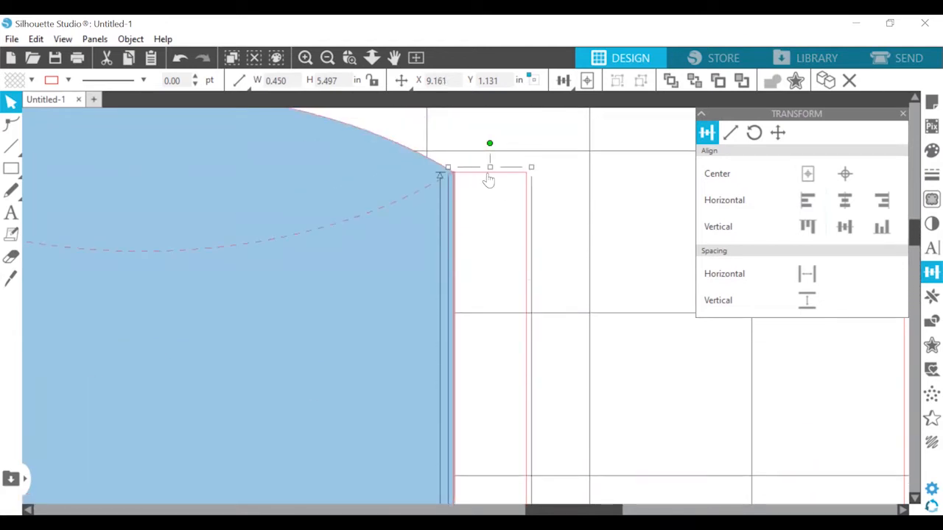
{"action": "left_click", "coordinate": [931, 150]}
{"action": "left_click", "coordinate": [733, 167]}
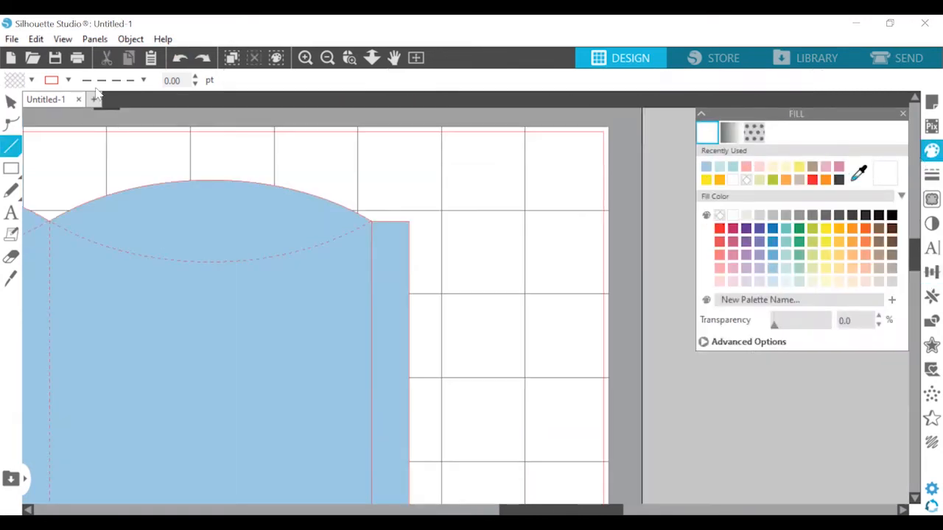
Draw a solid diagonal line across the tab's upper corner, about 0.446 by 0.242 in, sloping down from the panel corner
{"action": "left_click", "coordinate": [113, 80]}
{"action": "left_click", "coordinate": [117, 108]}
{"action": "left_click", "coordinate": [305, 58]}
{"action": "left_click", "coordinate": [305, 57]}
{"action": "scroll", "coordinate": [302, 229], "scroll_direction": "up", "scroll_amount": 4}
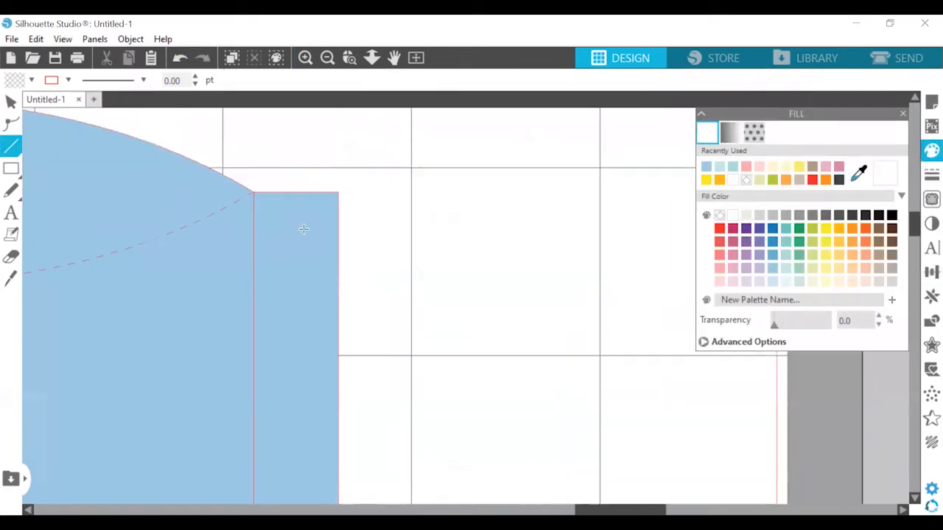
{"action": "left_click", "coordinate": [253, 202]}
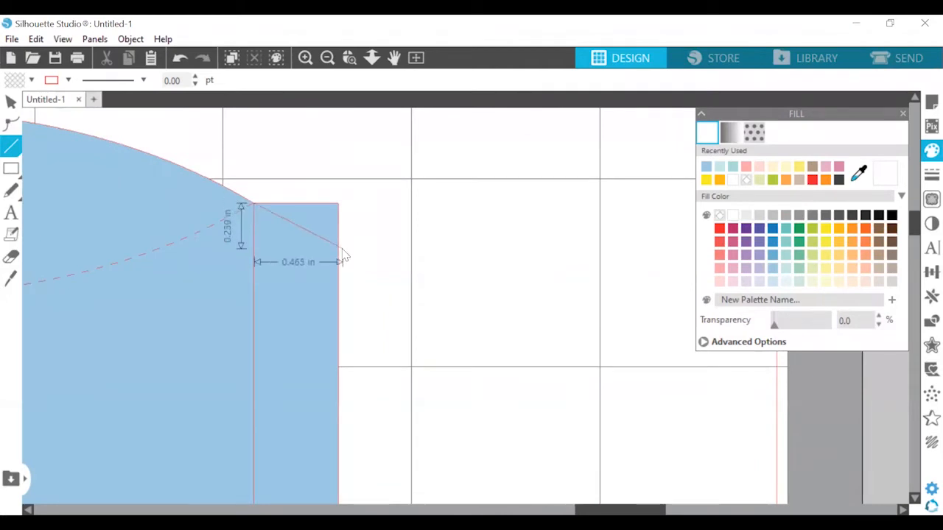
{"action": "left_click", "coordinate": [338, 249]}
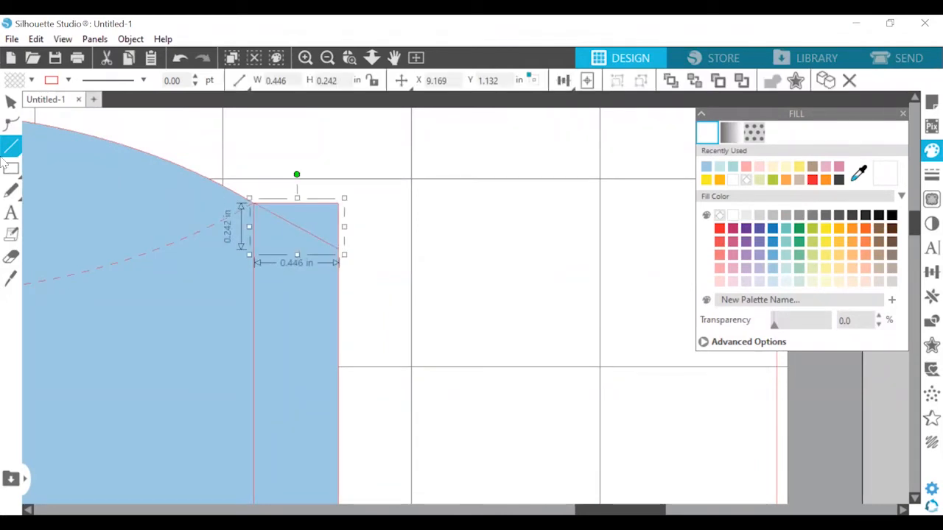
Mirror a copy of the diagonal line below the original
{"action": "left_click", "coordinate": [327, 57]}
{"action": "scroll", "coordinate": [361, 194], "scroll_direction": "down", "scroll_amount": 4}
{"action": "left_click", "coordinate": [931, 296]}
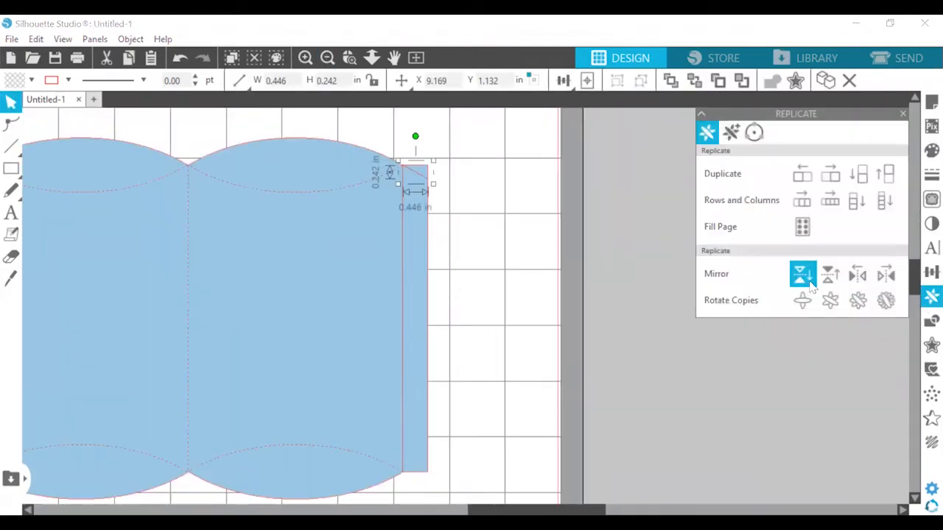
{"action": "left_click", "coordinate": [802, 273]}
Align the mirrored diagonal line with the bottom edge of the tab rectangle
{"action": "left_click", "coordinate": [416, 195]}
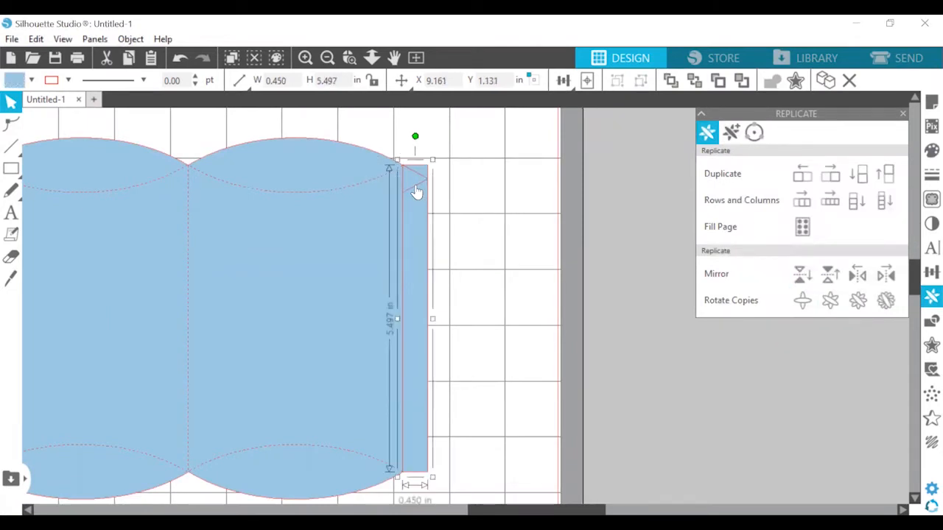
{"action": "left_click", "coordinate": [416, 193]}
{"action": "left_click", "coordinate": [420, 349], "text": "shift"}
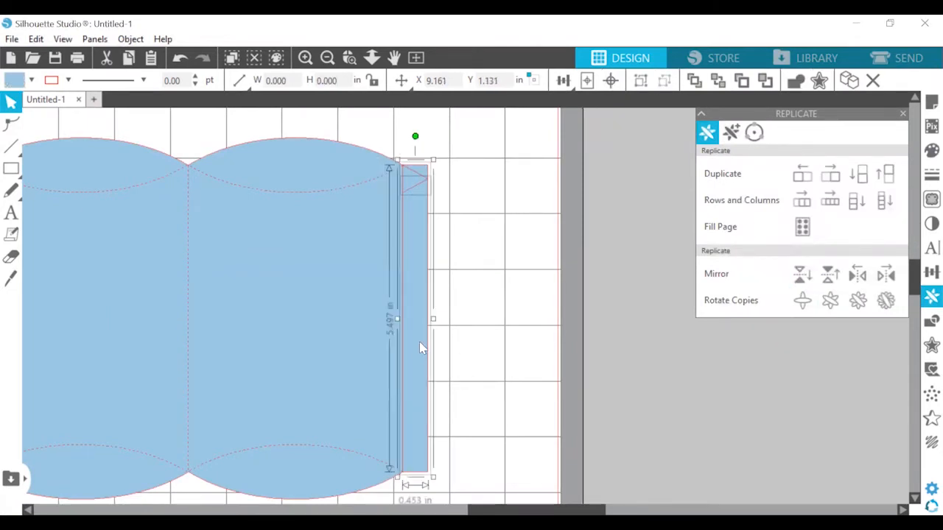
{"action": "left_click", "coordinate": [931, 272]}
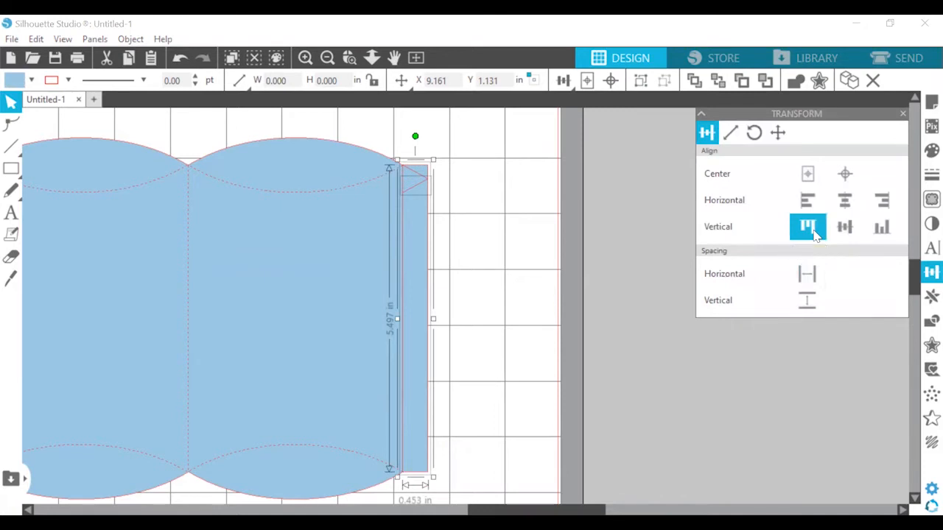
{"action": "left_click", "coordinate": [881, 228]}
{"action": "left_click", "coordinate": [475, 366]}
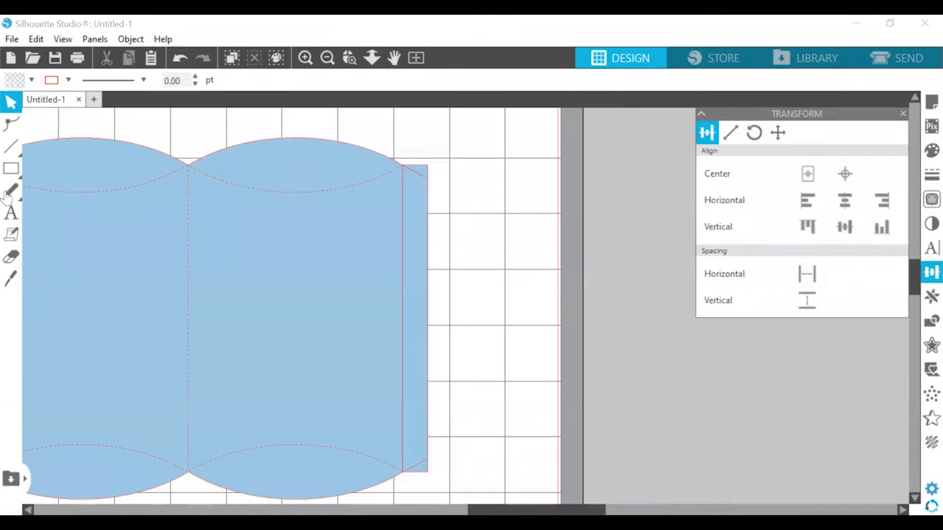
Draw a vertical fold line about 5.504 in long where the tab meets the right panel and make it dashed
{"action": "left_click", "coordinate": [12, 146]}
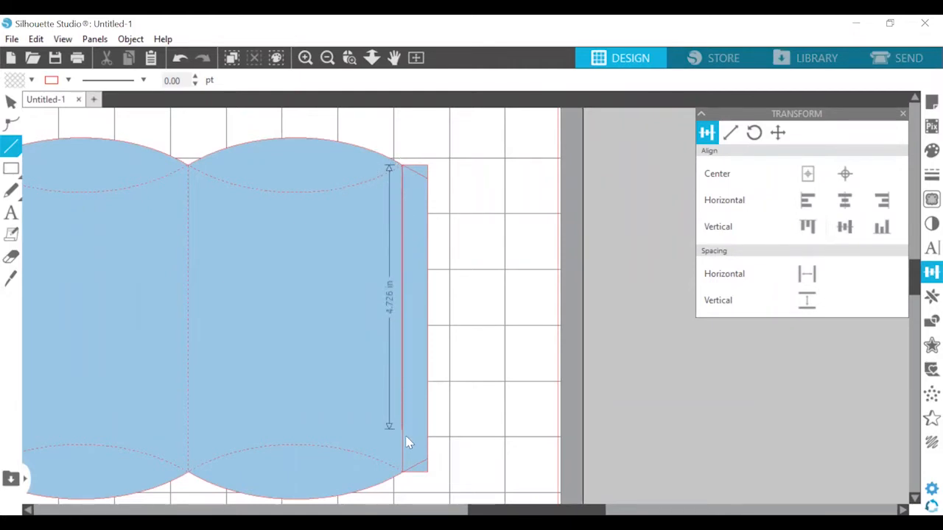
{"action": "left_click", "coordinate": [403, 470]}
{"action": "left_click", "coordinate": [114, 80]}
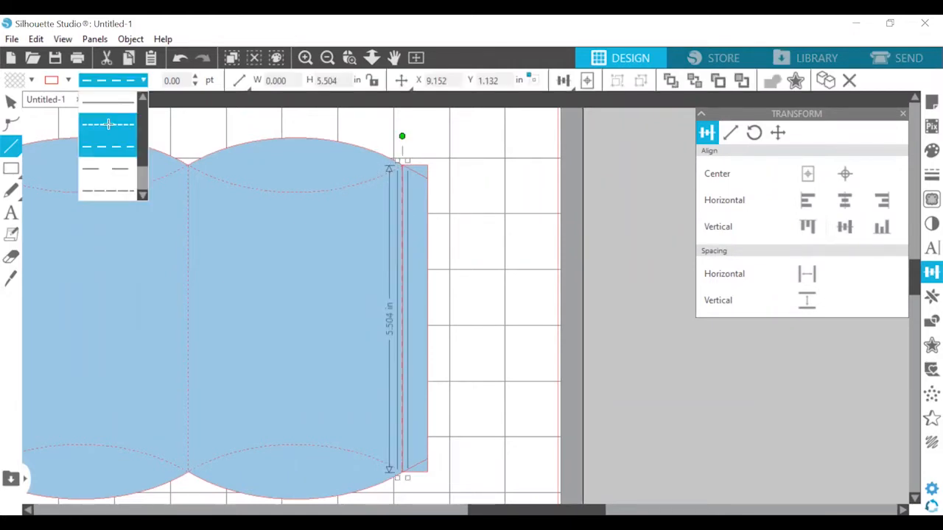
{"action": "left_click", "coordinate": [108, 124]}
Weld the tab rectangle to the two-panel blue shape
{"action": "left_click", "coordinate": [306, 58]}
{"action": "left_click", "coordinate": [443, 274]}
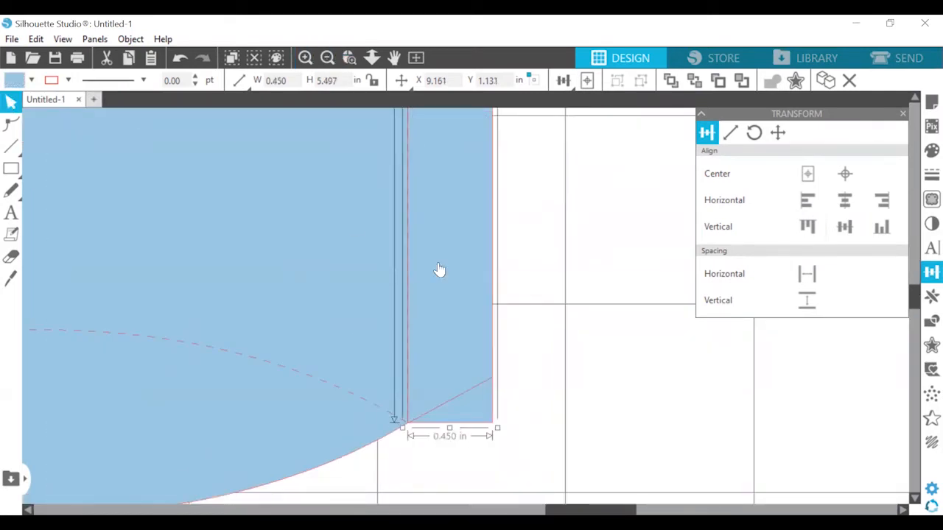
{"action": "right_click", "coordinate": [325, 238]}
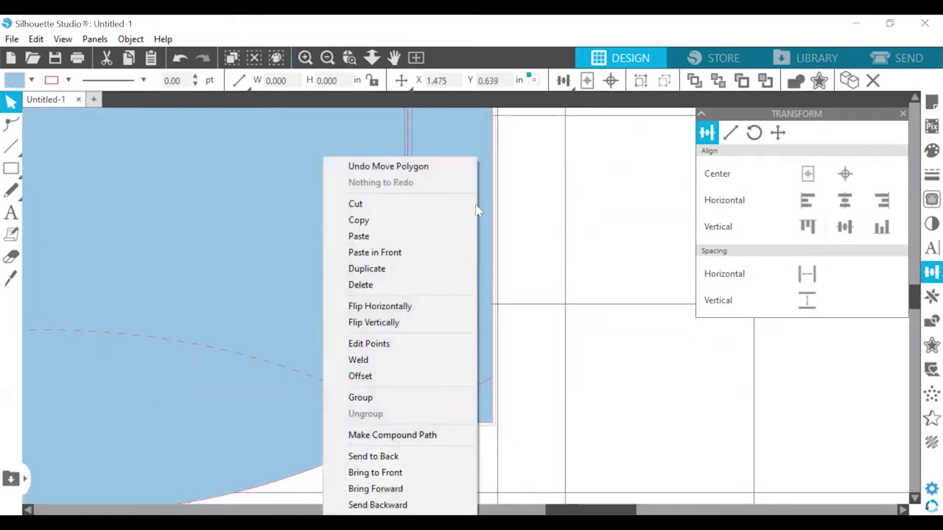
{"action": "left_click", "coordinate": [382, 364]}
{"action": "scroll", "coordinate": [478, 397], "scroll_direction": "up", "scroll_amount": 2}
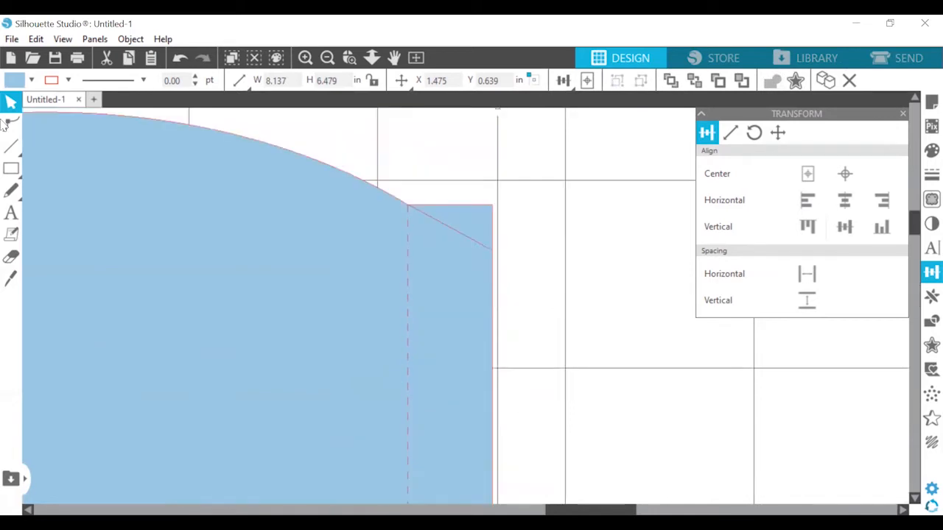
Cut the tab's upper corner along the diagonal line with a straight Knife cut
{"action": "key", "text": "k"}
{"action": "left_click", "coordinate": [305, 59]}
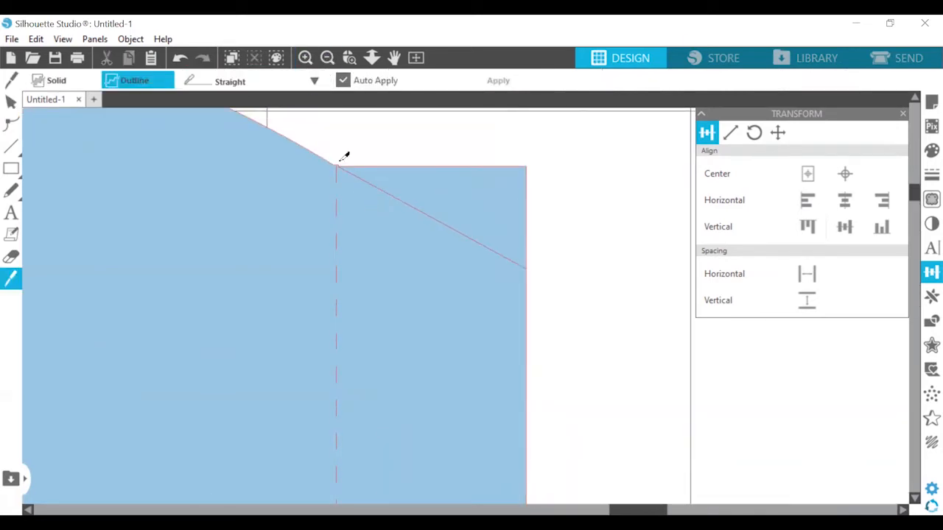
{"action": "left_click_drag", "start_coordinate": [342, 163], "coordinate": [560, 276]}
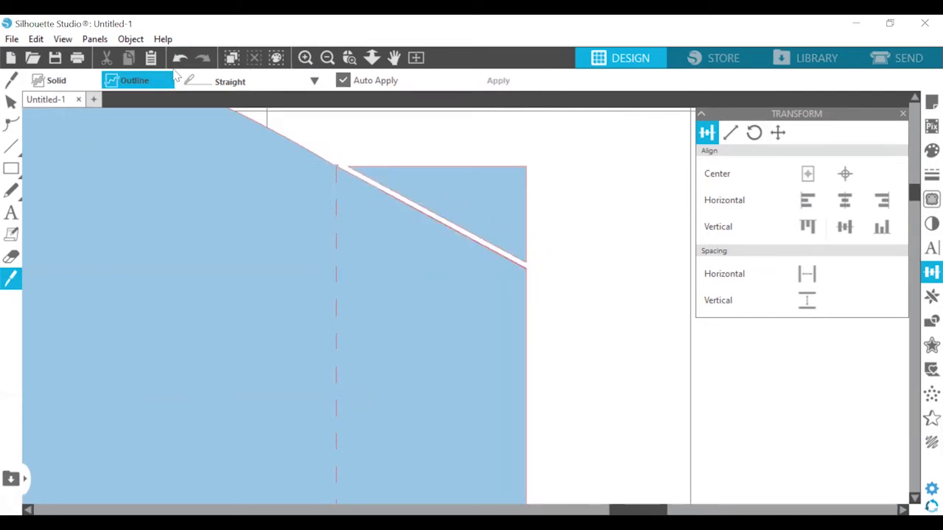
Separate and delete the cut-off upper triangle, and delete the diagonal guide line beside it
{"action": "left_click", "coordinate": [9, 103]}
{"action": "left_click_drag", "start_coordinate": [480, 191], "coordinate": [547, 189]}
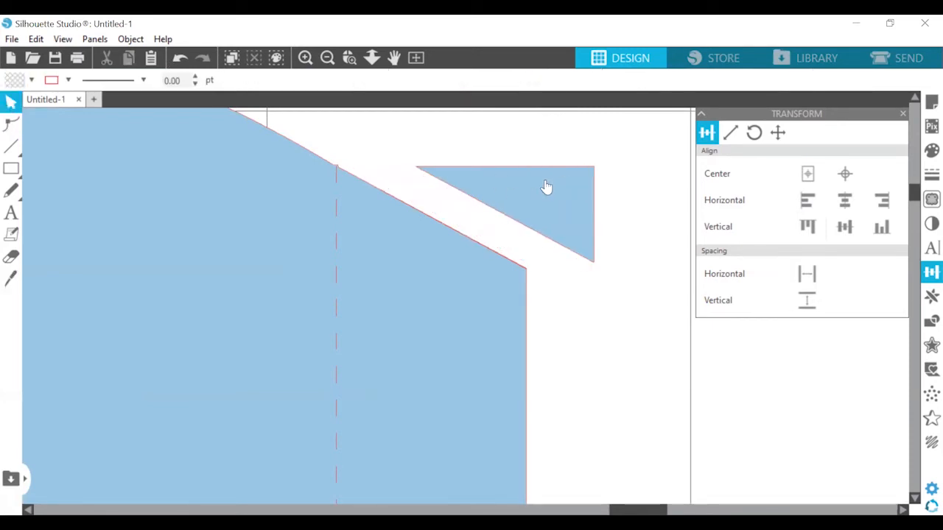
{"action": "left_click", "coordinate": [545, 180]}
{"action": "key", "text": "Delete"}
{"action": "left_click", "coordinate": [427, 221]}
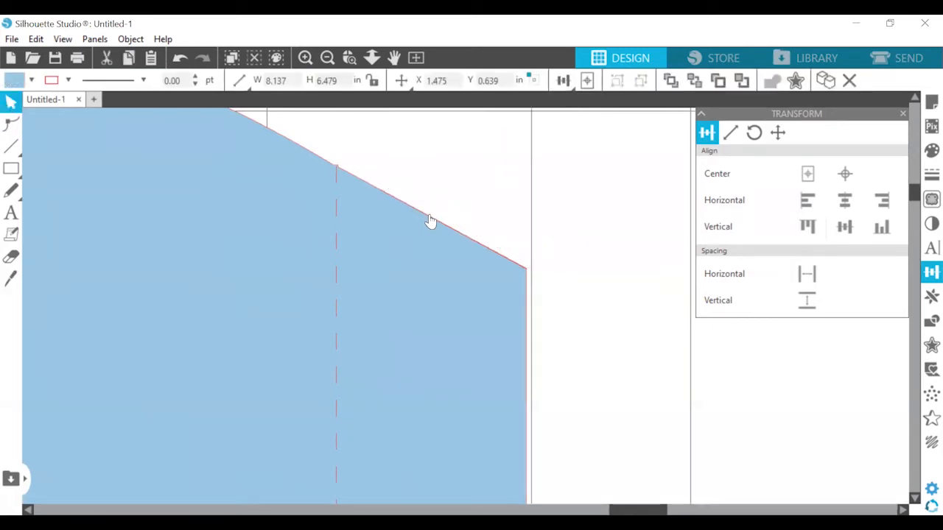
{"action": "key", "text": "Delete"}
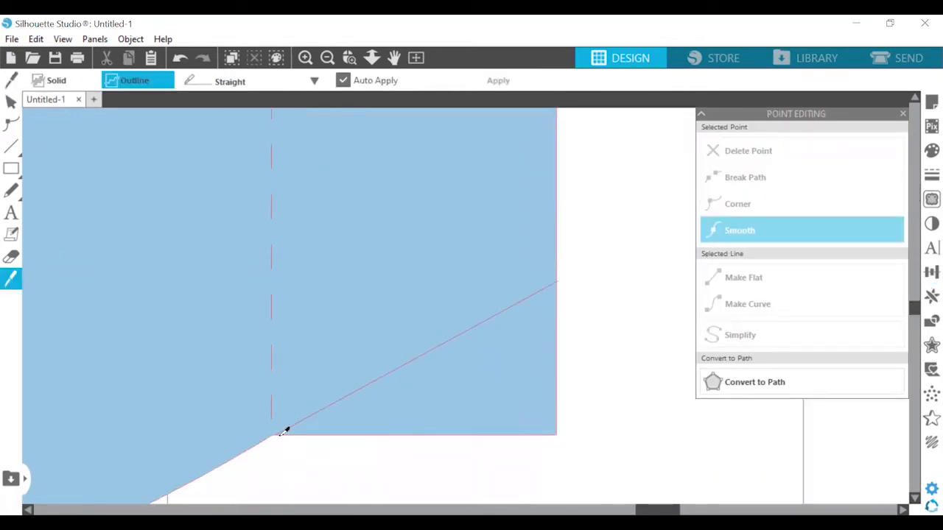
Cut the tab's lower corner along its diagonal line with the Knife, then delete the cut-off triangle and the guide line
{"action": "mouse_move", "coordinate": [283, 433]}
{"action": "left_mouse_down"}
{"action": "mouse_move", "coordinate": [400, 410]}
{"action": "mouse_move", "coordinate": [602, 261]}
{"action": "left_mouse_up"}
{"action": "left_click", "coordinate": [11, 101]}
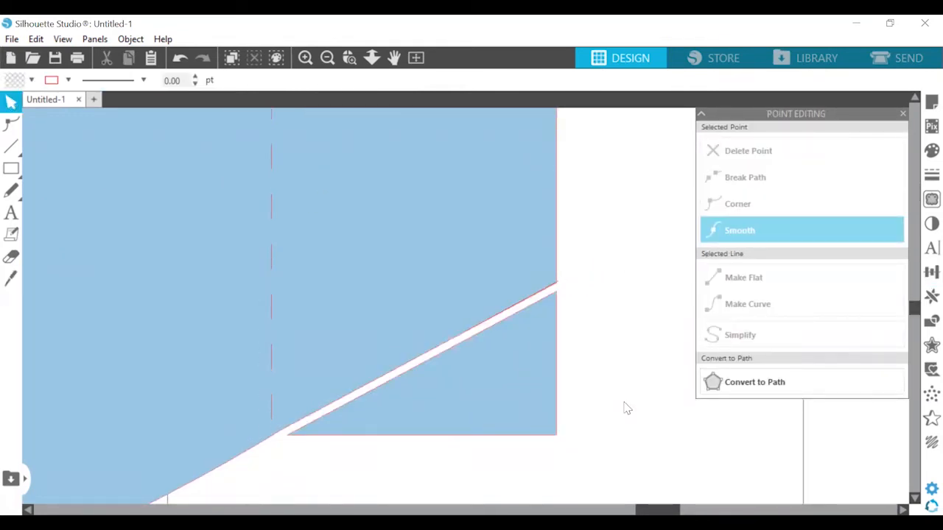
{"action": "left_click", "coordinate": [519, 367]}
{"action": "key", "text": "Delete"}
{"action": "left_click", "coordinate": [480, 332]}
{"action": "key", "text": "Delete"}
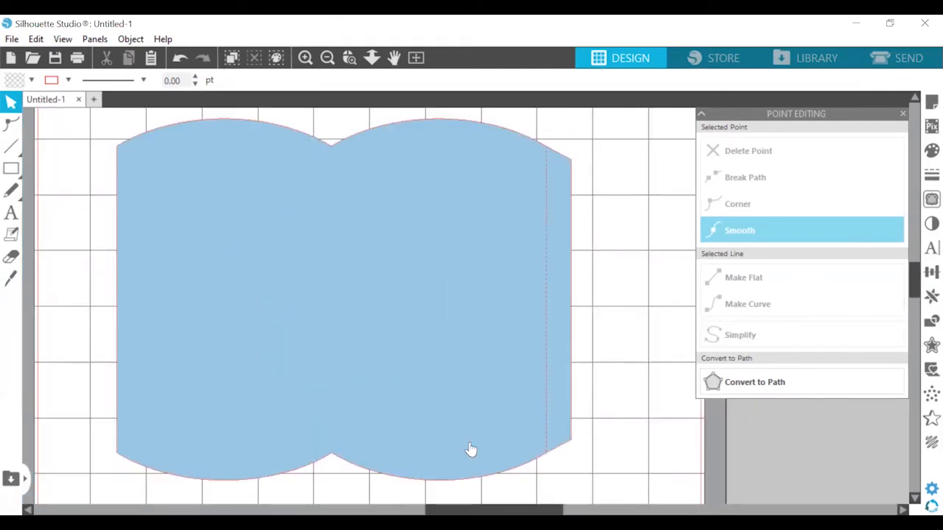
Send the welded blue shape backward repeatedly until it lies behind all the dashed fold lines, arcs and short vertical marks
{"action": "left_click", "coordinate": [470, 449]}
{"action": "right_click", "coordinate": [266, 339]}
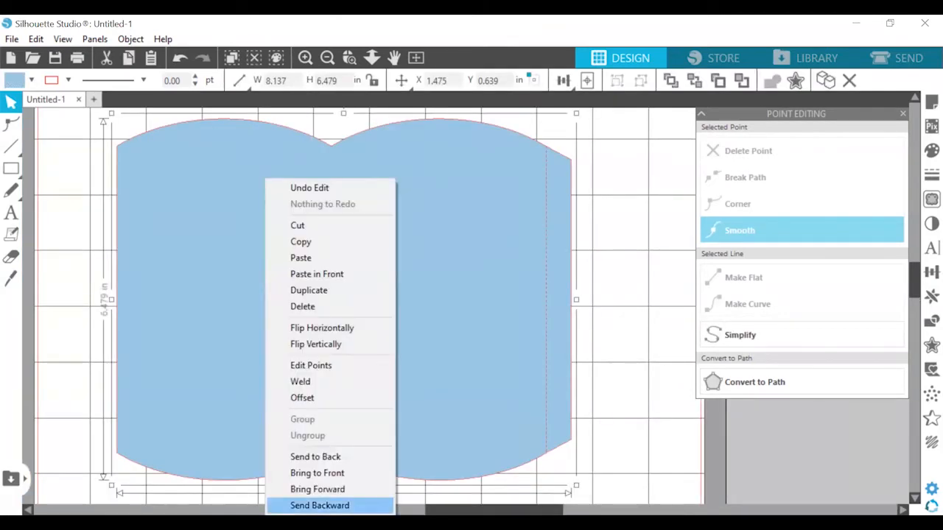
{"action": "left_click", "coordinate": [337, 505]}
{"action": "right_click", "coordinate": [370, 368]}
{"action": "left_click", "coordinate": [437, 356]}
{"action": "right_click", "coordinate": [436, 352]}
{"action": "left_click", "coordinate": [465, 505]}
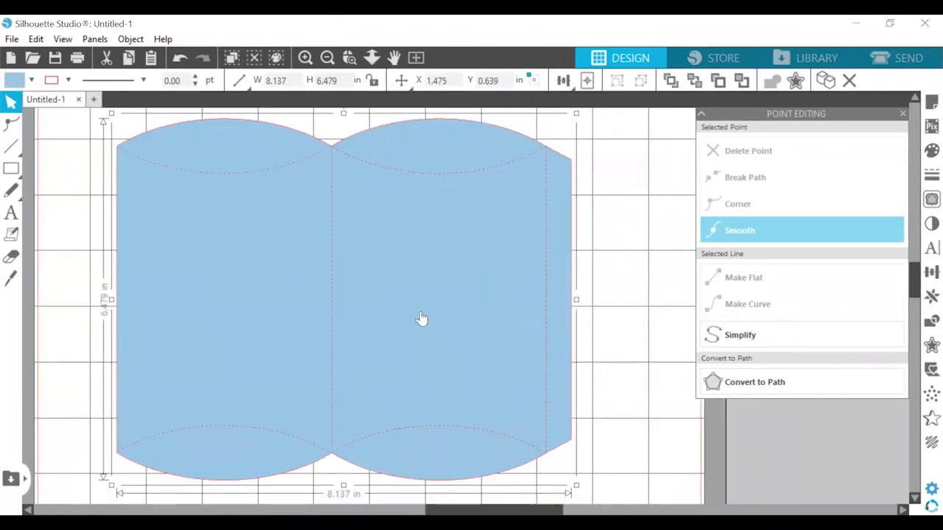
{"action": "right_click", "coordinate": [419, 313]}
{"action": "left_click", "coordinate": [449, 505]}
{"action": "right_click", "coordinate": [391, 264]}
{"action": "left_click", "coordinate": [449, 505]}
{"action": "left_click", "coordinate": [618, 198]}
Draw a circle beside the template's left edge and size it to 0.604 in with its proportions locked
{"action": "left_click", "coordinate": [12, 169]}
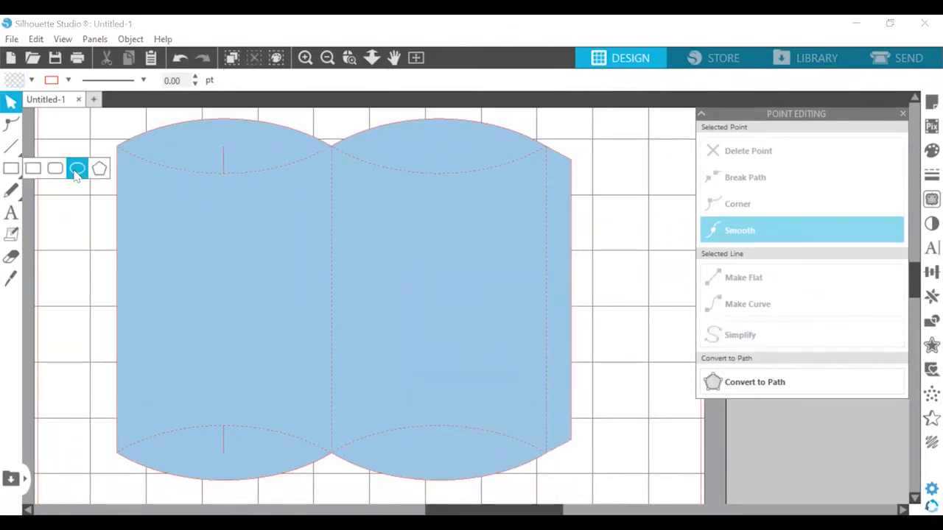
{"action": "left_click", "coordinate": [76, 171]}
{"action": "left_click_drag", "start_coordinate": [80, 252], "coordinate": [95, 300]}
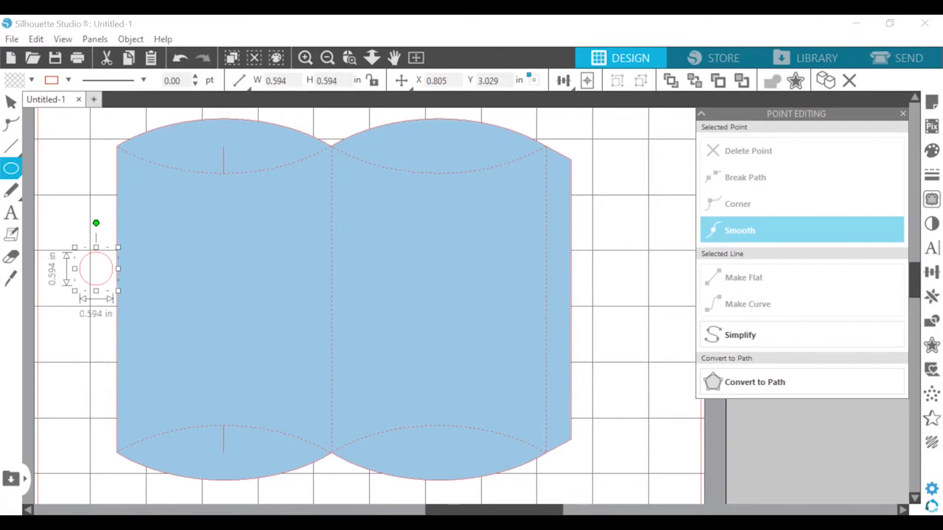
{"action": "left_click", "coordinate": [373, 81]}
{"action": "left_click", "coordinate": [295, 83]}
{"action": "key", "text": "BackSpace"}
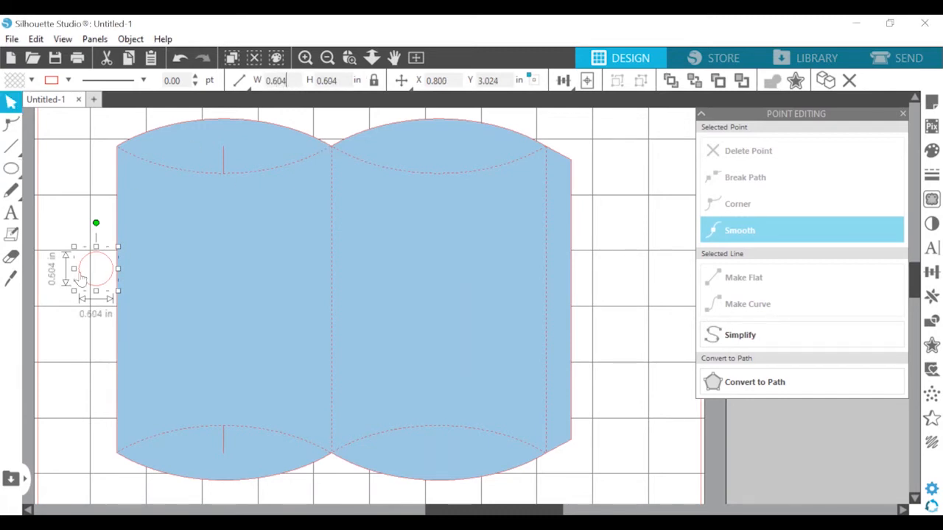
Center the circle over the left panel's upper curved edge, at about X 3.091, Y 0.399 in
{"action": "left_click_drag", "start_coordinate": [81, 278], "coordinate": [214, 141]}
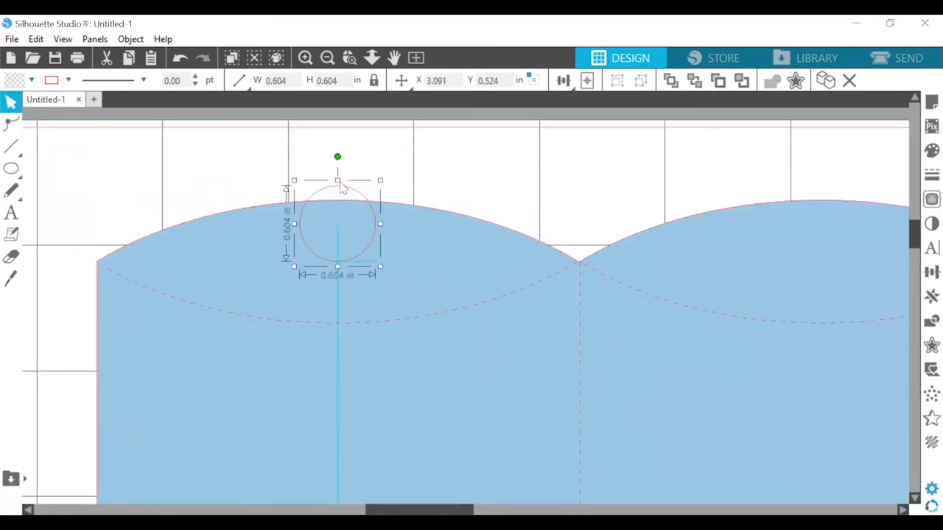
{"action": "mouse_move", "coordinate": [340, 187]}
{"action": "left_mouse_down"}
{"action": "mouse_move", "coordinate": [336, 165]}
{"action": "mouse_move", "coordinate": [338, 176]}
{"action": "left_mouse_up"}
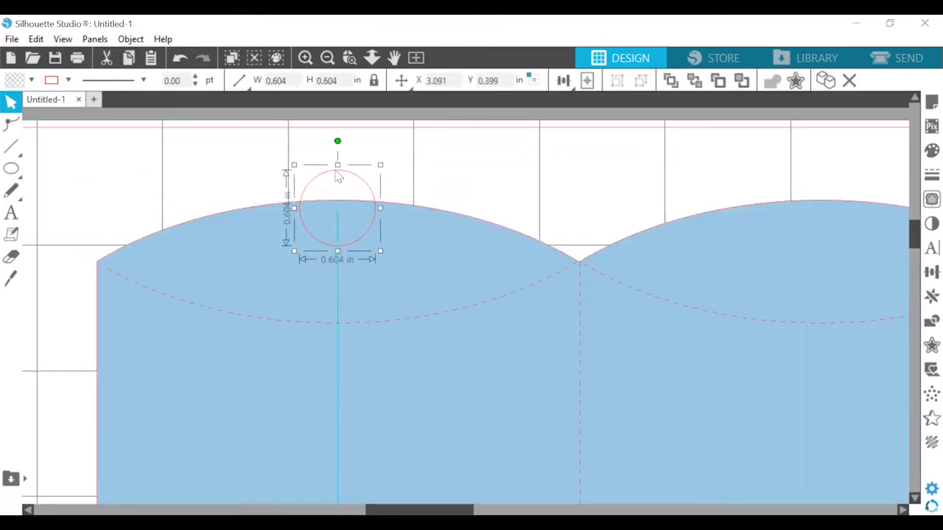
{"action": "left_click", "coordinate": [327, 57]}
Duplicate the 0.604 in circle and center the copy over the left panel's lower curved edge, at about X 3.085, Y 6.749 in
{"action": "scroll", "coordinate": [394, 284], "scroll_direction": "down", "scroll_amount": 5}
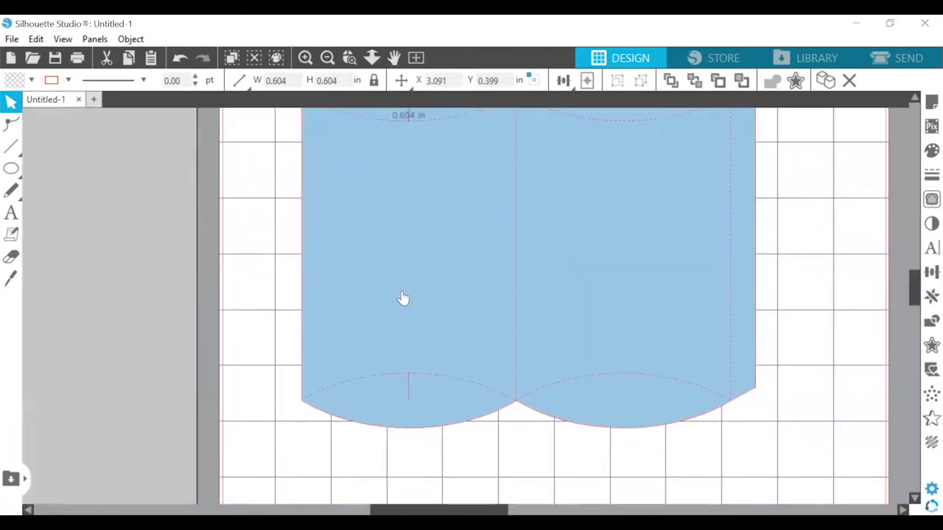
{"action": "scroll", "coordinate": [404, 299], "scroll_direction": "up", "scroll_amount": 2}
{"action": "key", "text": "ctrl+Right"}
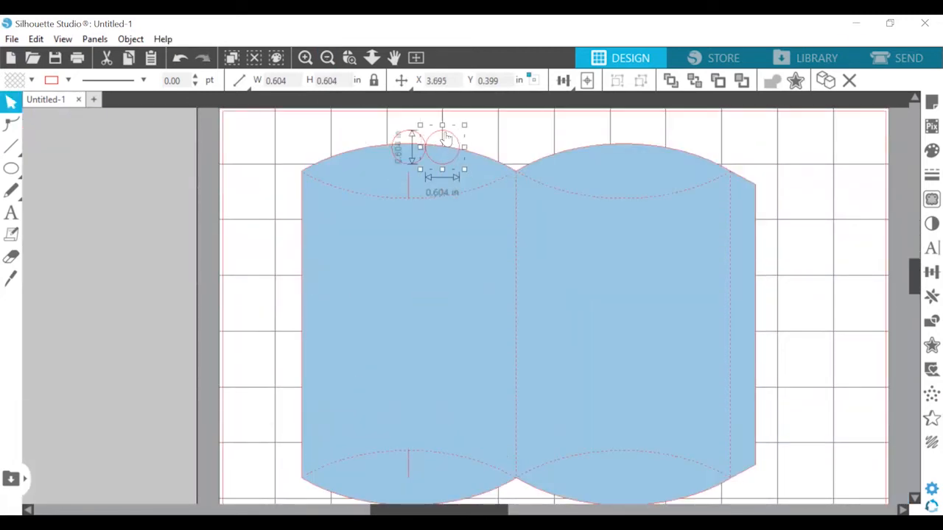
{"action": "left_click_drag", "start_coordinate": [446, 138], "coordinate": [412, 415]}
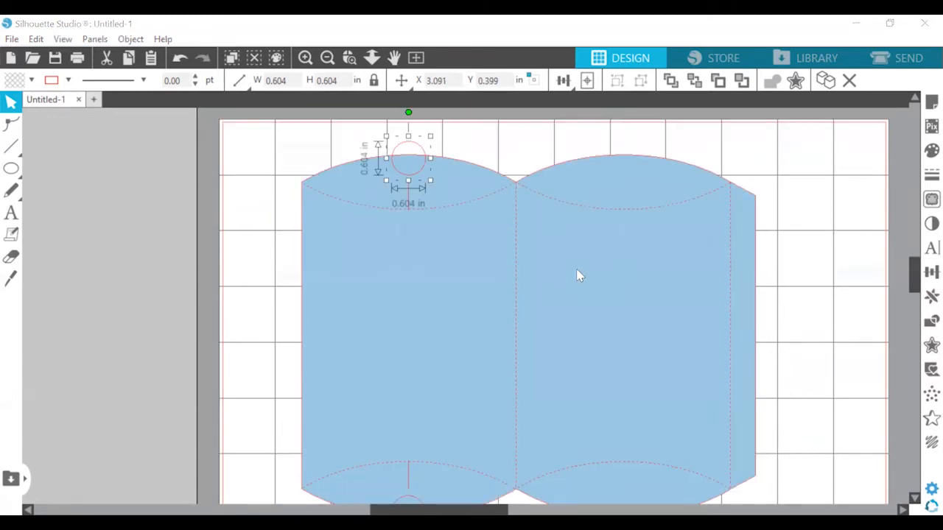
Fill the upper circle with the template's light blue and subtract it from the template to cut the upper thumb notch
{"action": "left_click", "coordinate": [929, 150]}
{"action": "left_click", "coordinate": [707, 167]}
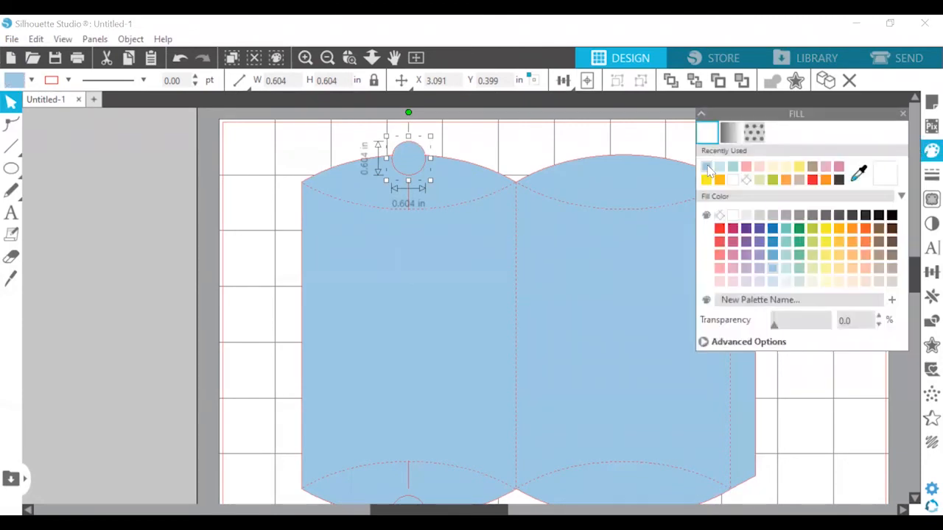
{"action": "left_click", "coordinate": [431, 252]}
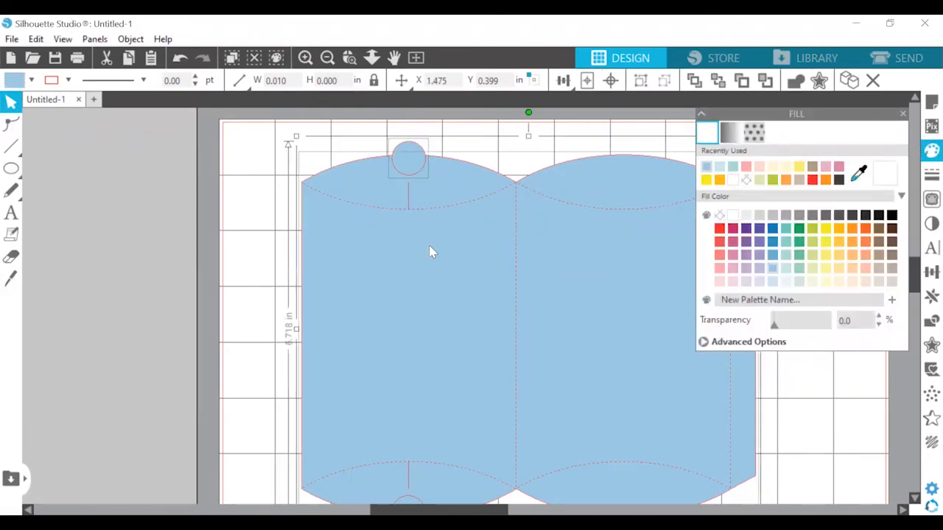
{"action": "left_click", "coordinate": [931, 321]}
{"action": "left_click", "coordinate": [841, 151]}
Fill the lower circle with the same light blue and subtract it from the template to cut the lower thumb notch
{"action": "scroll", "coordinate": [456, 436], "scroll_direction": "down", "scroll_amount": 3}
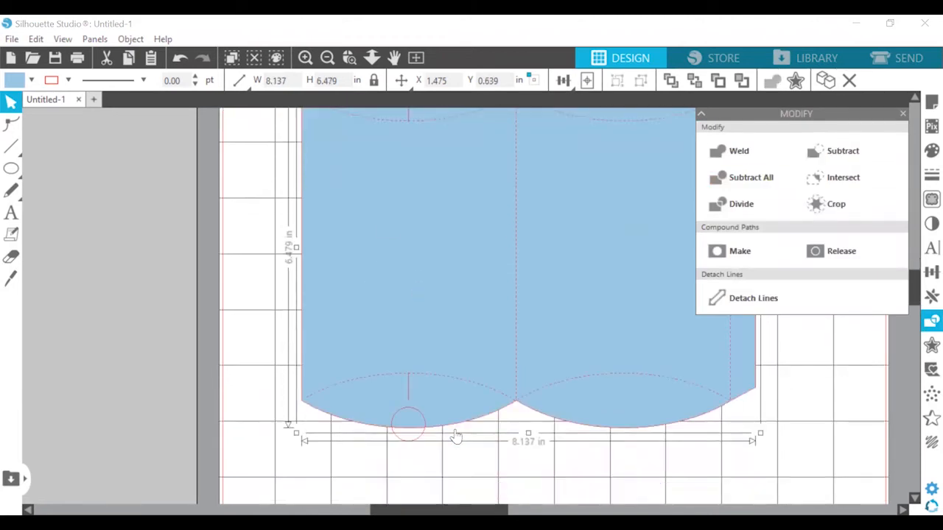
{"action": "scroll", "coordinate": [456, 436], "scroll_direction": "down", "scroll_amount": 1}
{"action": "left_click", "coordinate": [422, 447]}
{"action": "left_click", "coordinate": [415, 407]}
{"action": "left_click", "coordinate": [922, 100]}
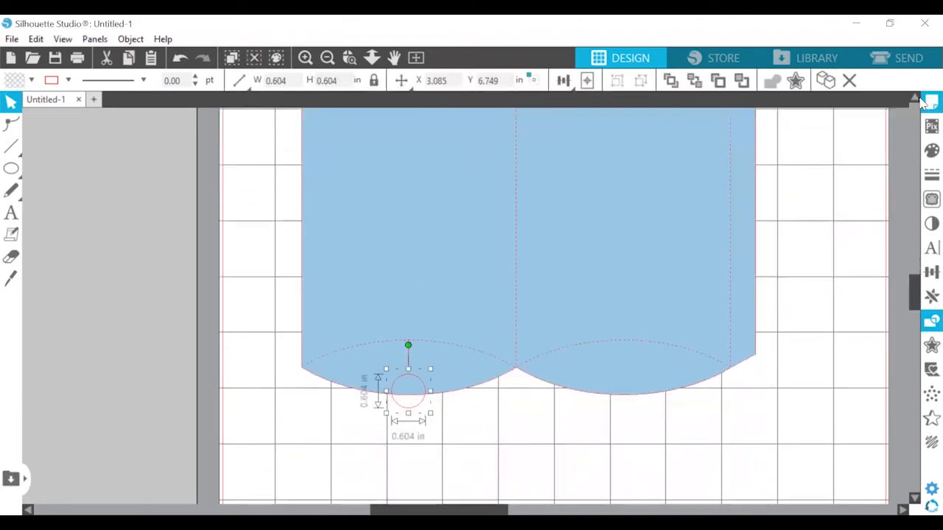
{"action": "left_click", "coordinate": [930, 151]}
{"action": "left_click", "coordinate": [471, 379]}
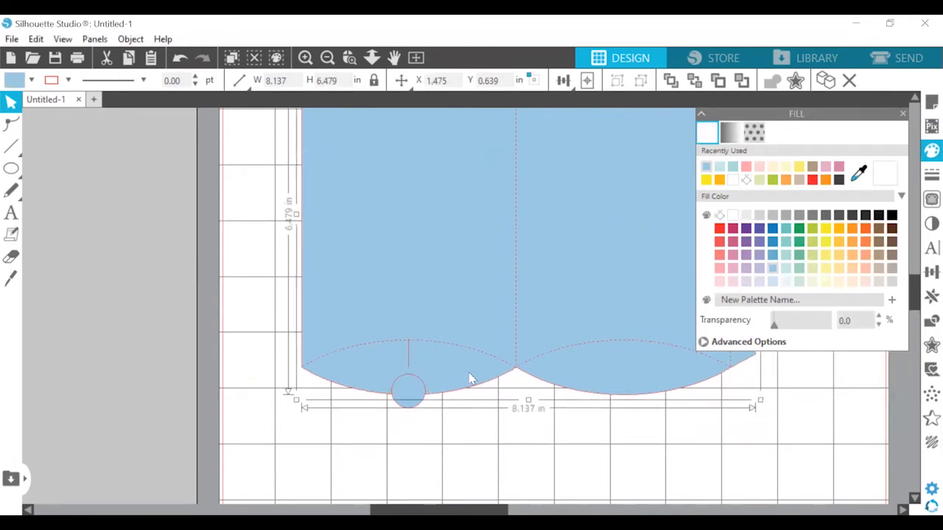
{"action": "left_click", "coordinate": [416, 395], "text": "shift"}
{"action": "left_click", "coordinate": [930, 323]}
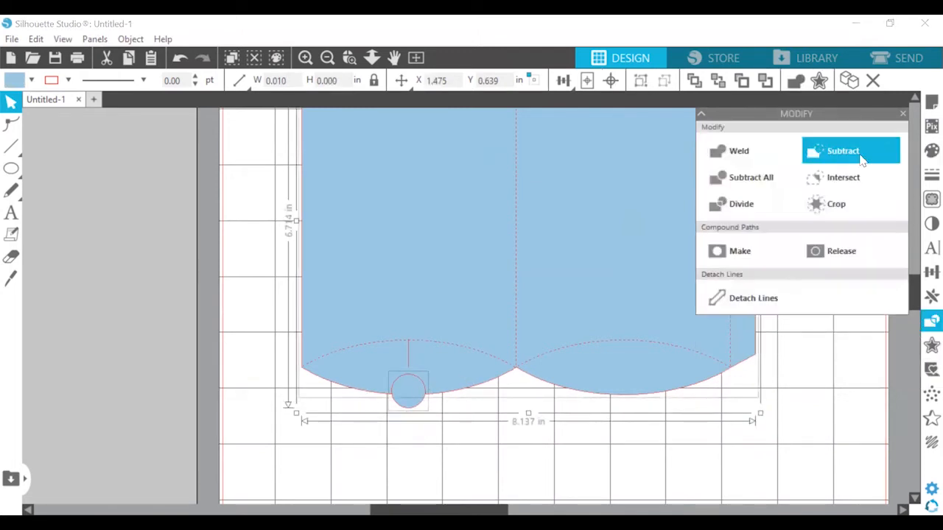
{"action": "left_click", "coordinate": [860, 157]}
{"action": "left_click", "coordinate": [587, 454]}
Delete the two short vertical marks beside the thumb notches on the left panel
{"action": "scroll", "coordinate": [547, 307], "scroll_direction": "up", "scroll_amount": 3}
{"action": "left_click_drag", "start_coordinate": [547, 307], "coordinate": [459, 240]}
{"action": "double_click", "coordinate": [319, 168]}
{"action": "key", "text": "Delete"}
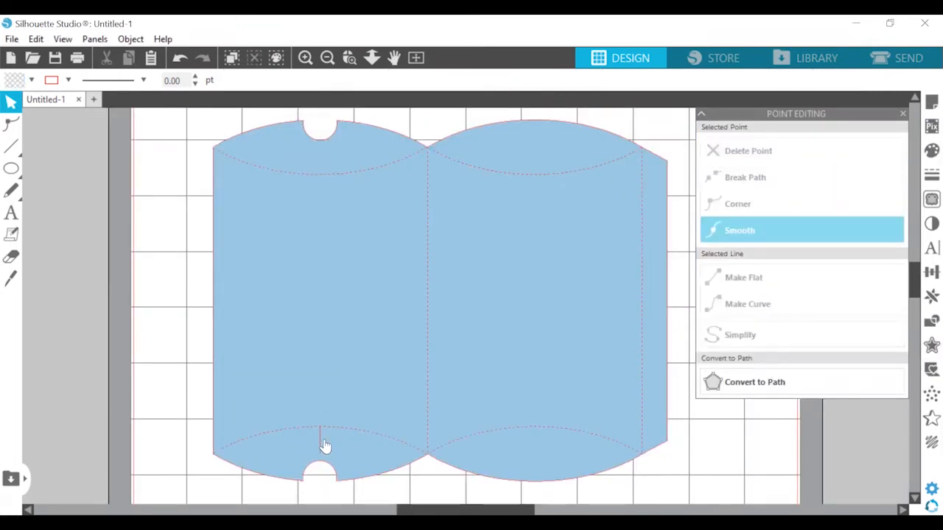
{"action": "double_click", "coordinate": [320, 439]}
{"action": "key", "text": "Delete"}
Group all the template pieces and move the template into the upper-left corner of the cutting area
{"action": "left_click", "coordinate": [327, 57]}
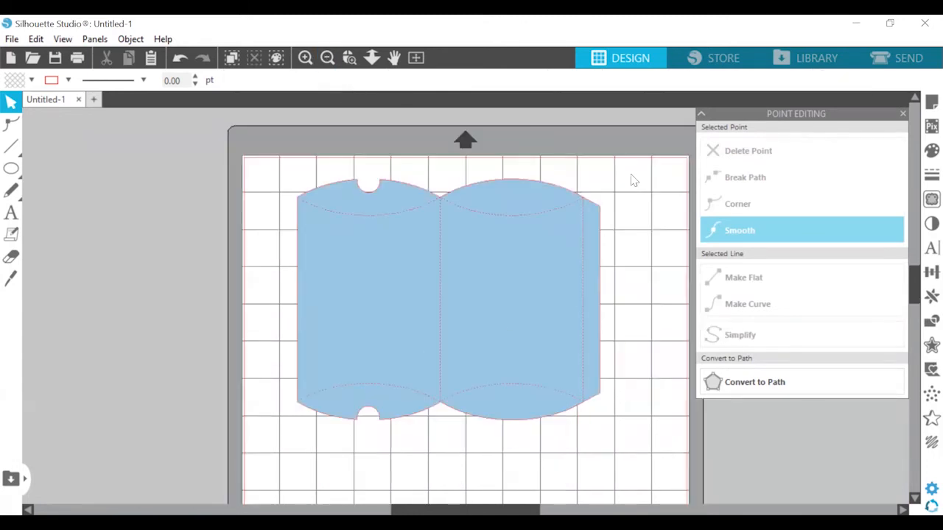
{"action": "scroll", "coordinate": [631, 181], "scroll_direction": "down", "scroll_amount": 1}
{"action": "key", "text": "ctrl+a"}
{"action": "right_click", "coordinate": [348, 348]}
{"action": "left_click", "coordinate": [383, 324]}
{"action": "left_click", "coordinate": [482, 439]}
{"action": "left_click_drag", "start_coordinate": [500, 222], "coordinate": [455, 211]}
{"action": "left_click", "coordinate": [635, 187]}
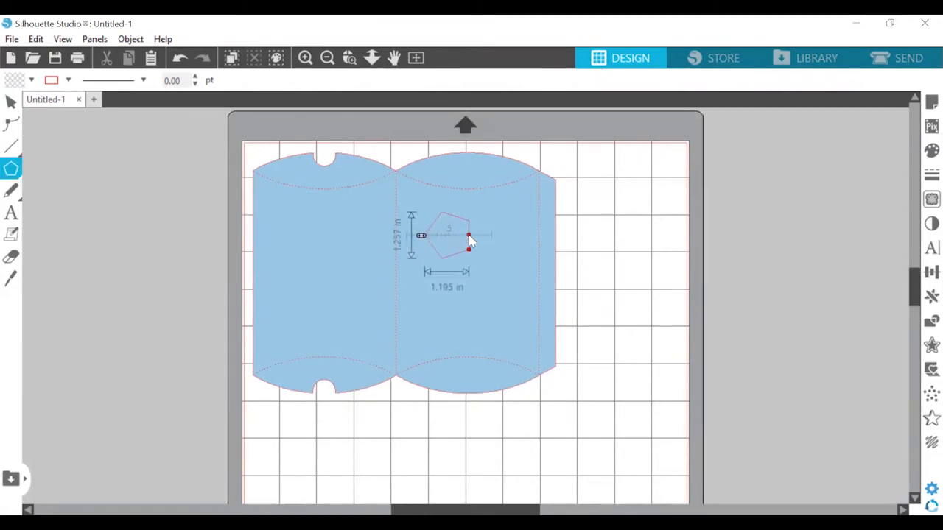
Draw a three-sided polygon on the right panel, about 3.567 by 3.089 in
{"action": "left_click_drag", "start_coordinate": [469, 235], "coordinate": [449, 273]}
{"action": "left_click", "coordinate": [11, 101]}
{"action": "left_click_drag", "start_coordinate": [420, 235], "coordinate": [415, 237]}
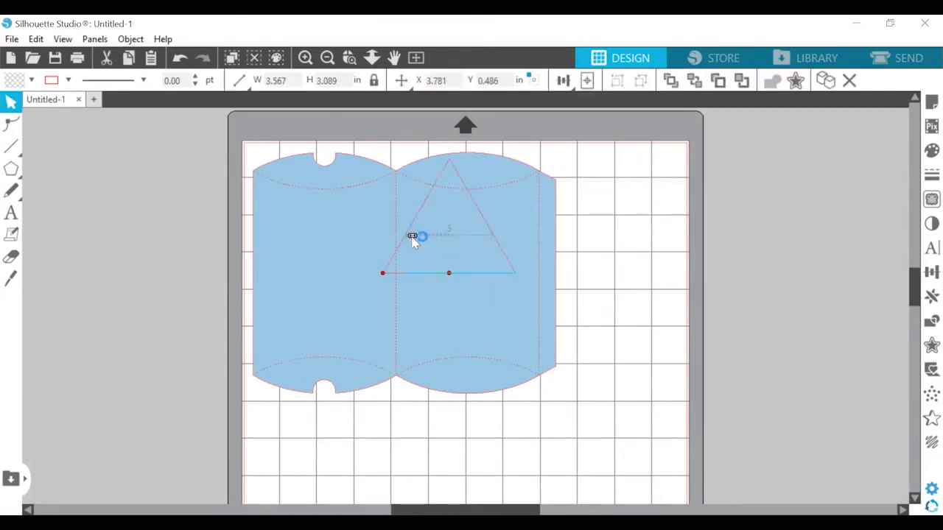
Shrink the triangle to about 0.818 by 0.765 in and place it centrally on the right panel as a beak
{"action": "left_click", "coordinate": [389, 275]}
{"action": "left_click", "coordinate": [452, 167]}
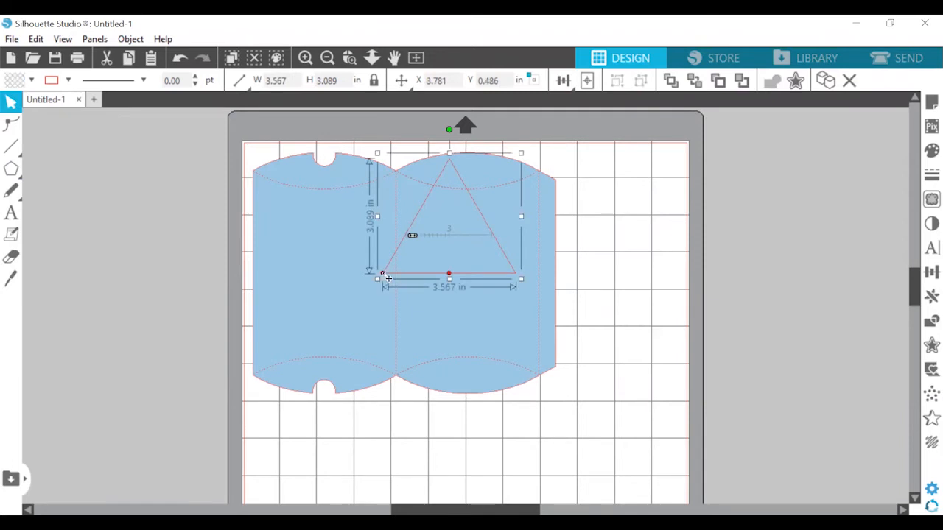
{"action": "left_click_drag", "start_coordinate": [388, 279], "coordinate": [430, 254]}
{"action": "left_click_drag", "start_coordinate": [450, 214], "coordinate": [449, 178]}
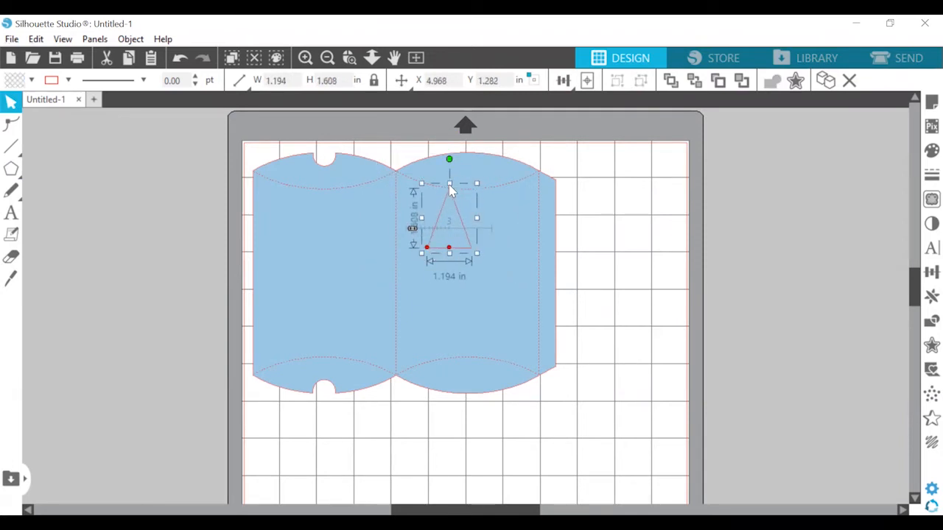
{"action": "left_click_drag", "start_coordinate": [436, 247], "coordinate": [468, 275]}
Rotate the beak triangle to 180° so it points downward
{"action": "left_click", "coordinate": [932, 273]}
{"action": "left_click", "coordinate": [754, 134]}
{"action": "left_click", "coordinate": [801, 267]}
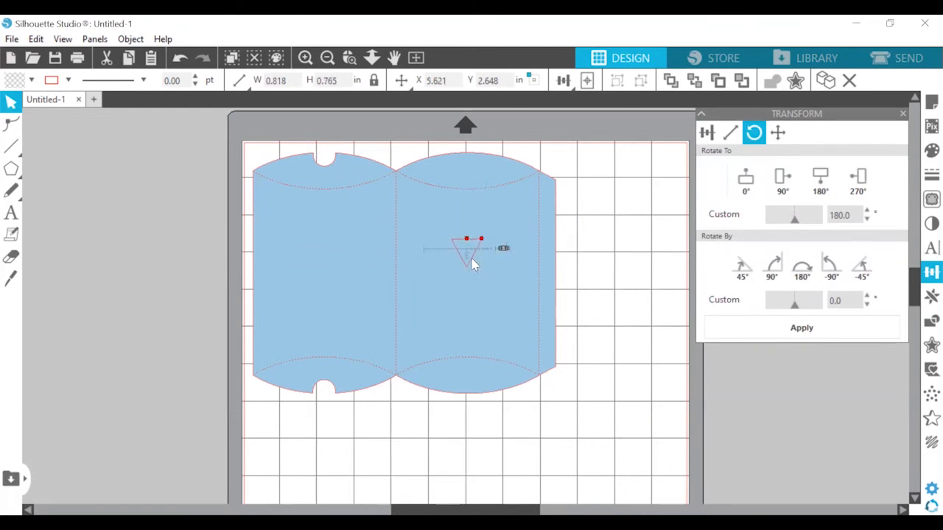
{"action": "left_click", "coordinate": [547, 321]}
{"action": "left_click", "coordinate": [903, 113]}
Draw a circular eye on the right panel to the upper left of the beak and delete the stray 0.604 in circle
{"action": "scroll", "coordinate": [471, 235], "scroll_direction": "up", "scroll_amount": 1}
{"action": "left_click", "coordinate": [11, 169]}
{"action": "left_click", "coordinate": [78, 171]}
{"action": "mouse_move", "coordinate": [557, 243]}
{"action": "left_mouse_down"}
{"action": "mouse_move", "coordinate": [597, 329]}
{"action": "mouse_move", "coordinate": [595, 320]}
{"action": "left_mouse_up"}
{"action": "left_click_drag", "start_coordinate": [591, 263], "coordinate": [508, 290]}
{"action": "left_click", "coordinate": [11, 169]}
{"action": "left_click", "coordinate": [78, 171]}
{"action": "left_click_drag", "start_coordinate": [506, 279], "coordinate": [417, 252]}
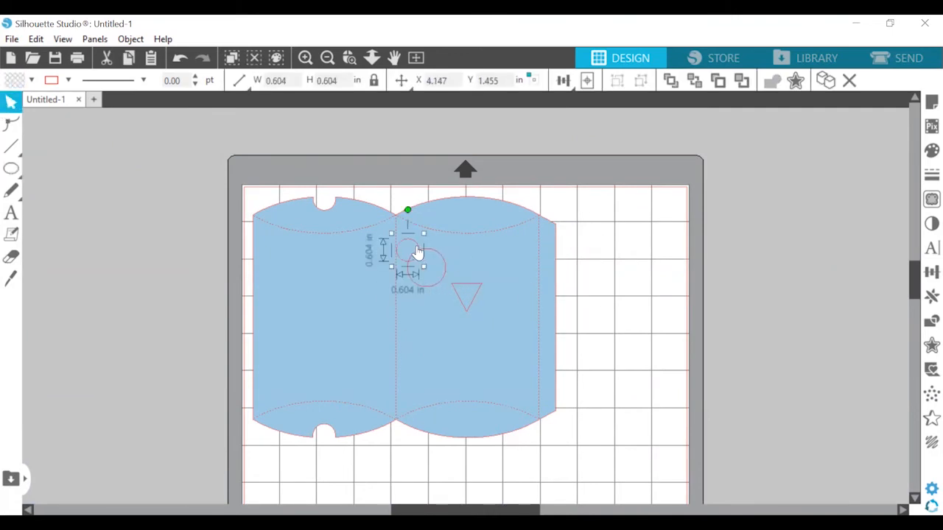
{"action": "key", "text": "Delete"}
Copy the eye circle and place the duplicate level with it on the beak's other side
{"action": "left_click", "coordinate": [425, 254]}
{"action": "left_click", "coordinate": [425, 249]}
{"action": "key", "text": "ctrl+c"}
{"action": "key", "text": "ctrl+v"}
{"action": "left_click_drag", "start_coordinate": [441, 308], "coordinate": [503, 292]}
{"action": "left_click", "coordinate": [521, 413]}
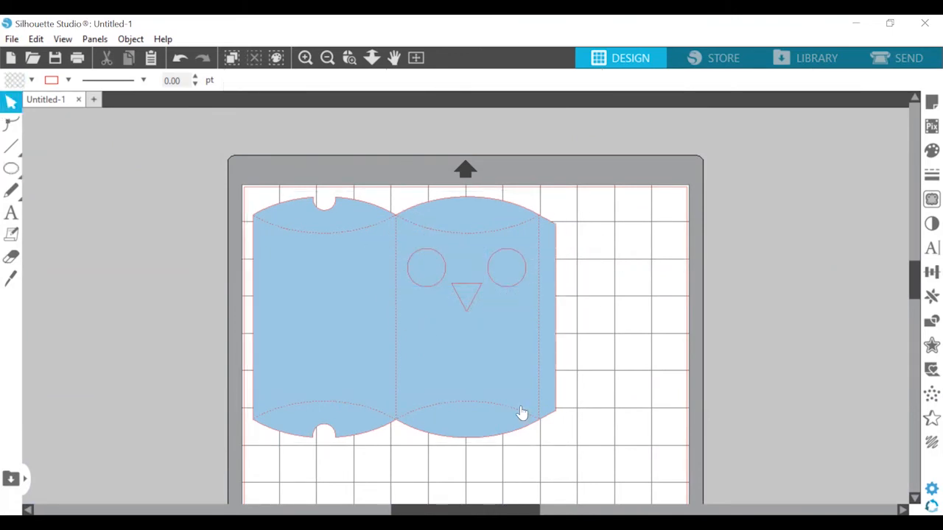
Draw a rectangle 0.832 in high, place it beneath the beak and narrow it to the right panel's width, 3.802 in
{"action": "left_click", "coordinate": [11, 168]}
{"action": "left_click", "coordinate": [54, 169]}
{"action": "left_click_drag", "start_coordinate": [575, 237], "coordinate": [745, 270]}
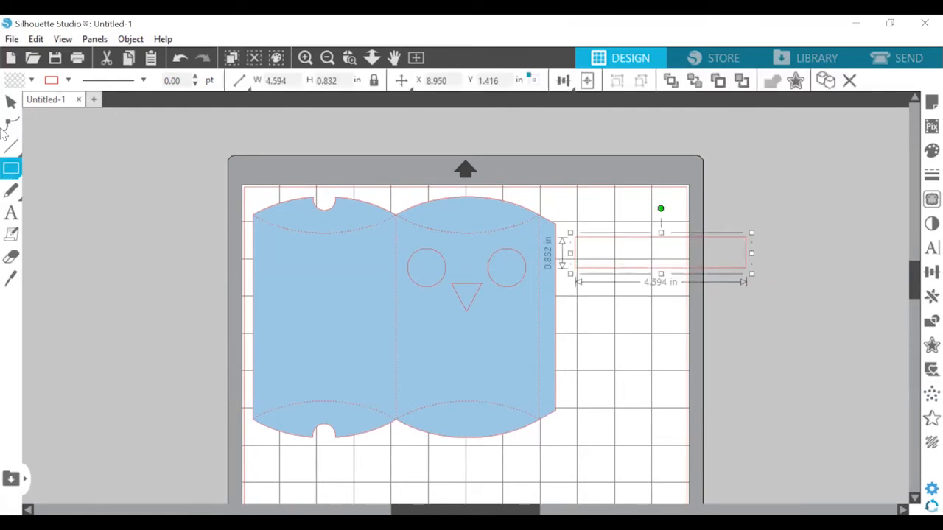
{"action": "left_click", "coordinate": [11, 102]}
{"action": "left_click_drag", "start_coordinate": [654, 255], "coordinate": [474, 330]}
{"action": "left_click_drag", "start_coordinate": [572, 327], "coordinate": [542, 326]}
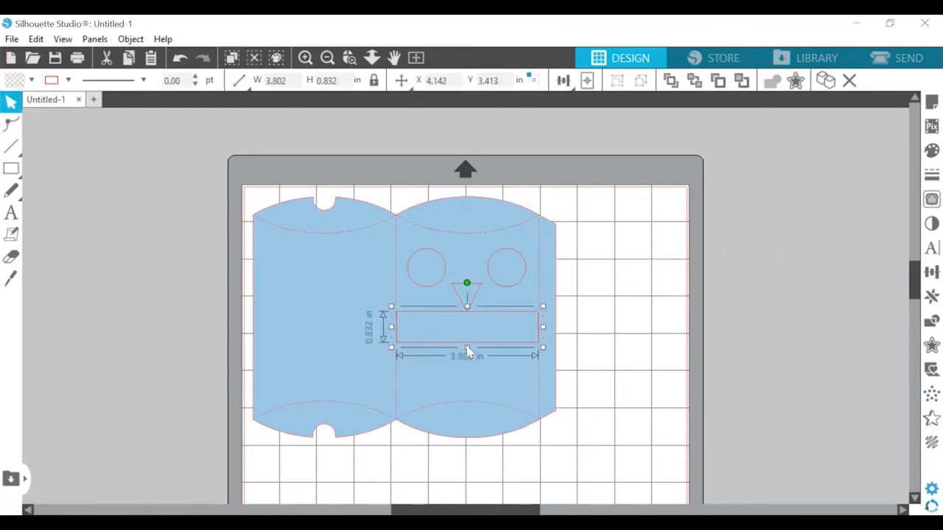
Reduce the rectangle's height to 0.653 in and move it beside the template, to about X 8.795, Y 3.571 in
{"action": "left_click_drag", "start_coordinate": [467, 348], "coordinate": [418, 316]}
{"action": "left_click_drag", "start_coordinate": [471, 312], "coordinate": [570, 312]}
{"action": "left_click_drag", "start_coordinate": [402, 338], "coordinate": [456, 332]}
{"action": "left_click_drag", "start_coordinate": [583, 312], "coordinate": [657, 318]}
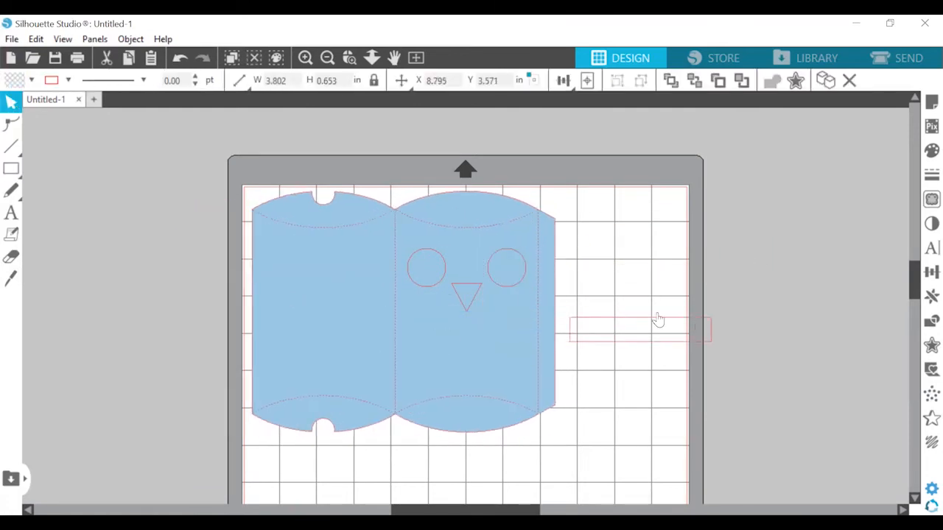
Draw a 0.713 in circle on the rectangle's lower edge and duplicate it rightward into a row of six
{"action": "key", "text": "e"}
{"action": "left_click_drag", "start_coordinate": [593, 356], "coordinate": [578, 353]}
{"action": "key", "text": "v"}
{"action": "key", "text": "ctrl+Right"}
{"action": "key", "text": "ctrl+Right"}
{"action": "key", "text": "ctrl+Right"}
{"action": "key", "text": "ctrl+Right"}
{"action": "key", "text": "ctrl+Right"}
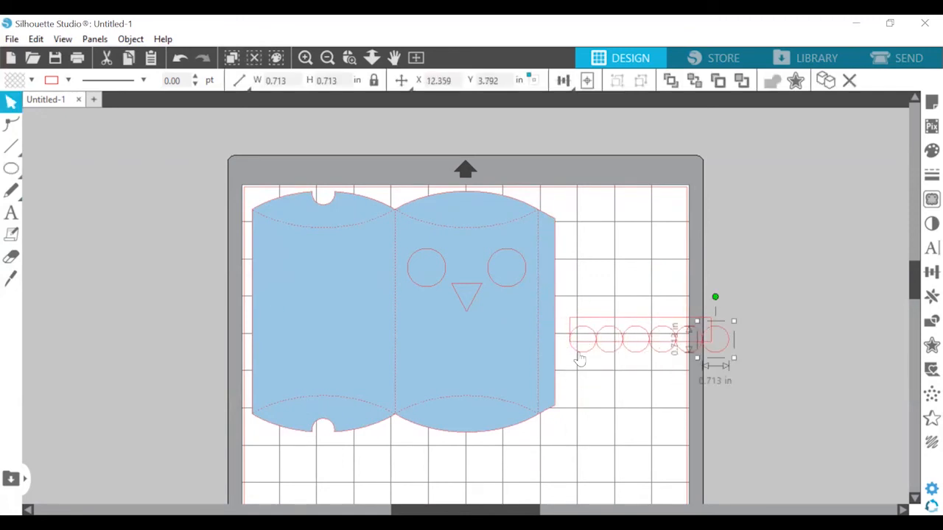
Widen the rectangle to 4.282 in to span all six circles and lower its top edge
{"action": "left_click", "coordinate": [729, 297]}
{"action": "left_click", "coordinate": [710, 320]}
{"action": "left_click_drag", "start_coordinate": [717, 314], "coordinate": [737, 308]}
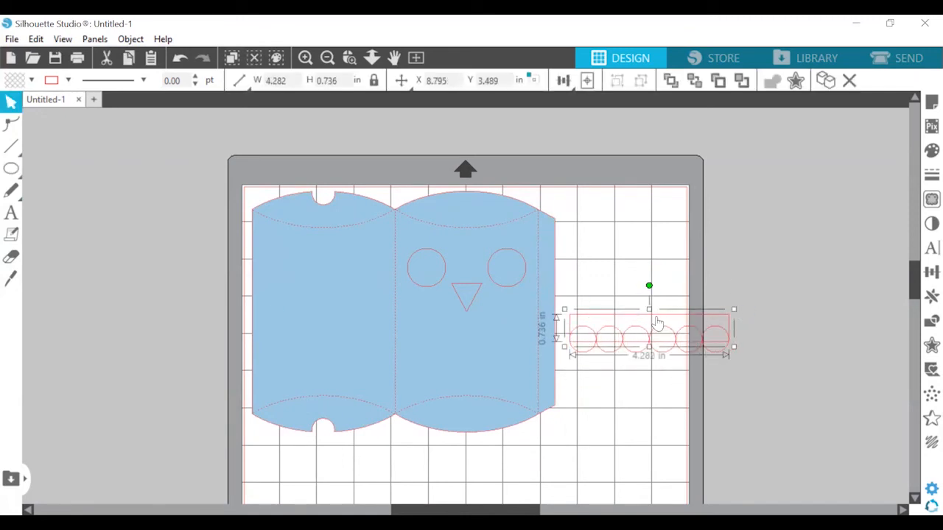
{"action": "left_click_drag", "start_coordinate": [651, 312], "coordinate": [650, 322]}
Fill the rectangle and the six circles light blue and weld them into one scalloped strip
{"action": "left_click_drag", "start_coordinate": [737, 295], "coordinate": [561, 366]}
{"action": "left_click", "coordinate": [931, 150]}
{"action": "right_click", "coordinate": [646, 339]}
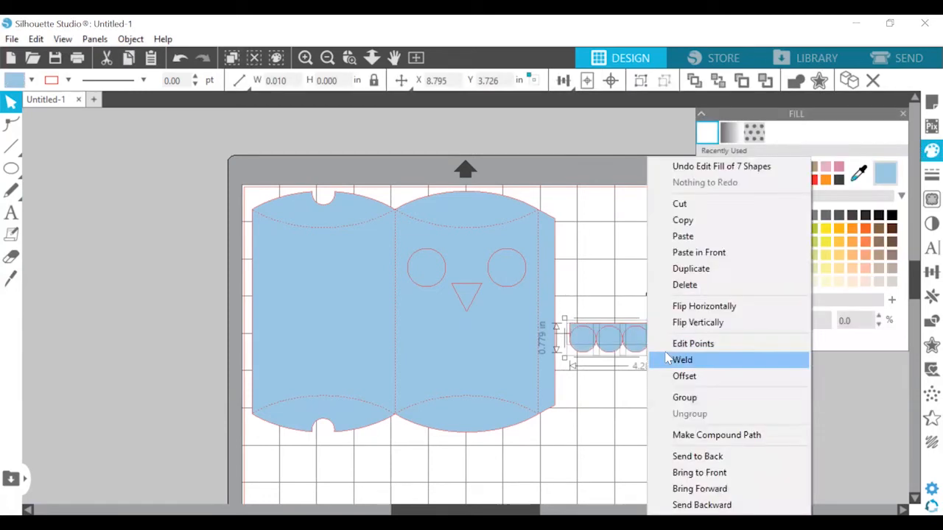
{"action": "left_click", "coordinate": [673, 360]}
Move the scalloped strip across the right panel beneath the beak and scale it to about 3.822 by 0.695 in
{"action": "left_click_drag", "start_coordinate": [727, 335], "coordinate": [543, 320]}
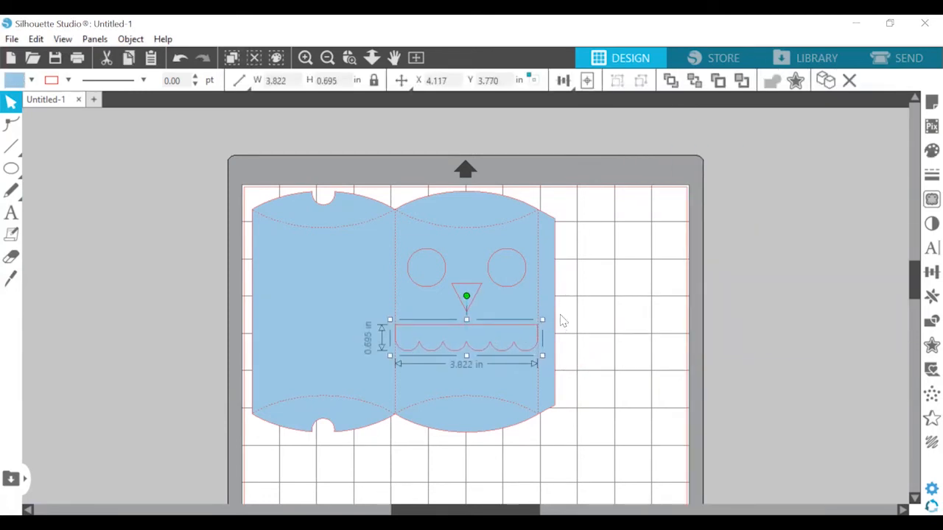
{"action": "left_click", "coordinate": [562, 318]}
{"action": "left_click", "coordinate": [491, 334]}
{"action": "key", "text": "ctrl+v"}
{"action": "key", "text": "ctrl+z"}
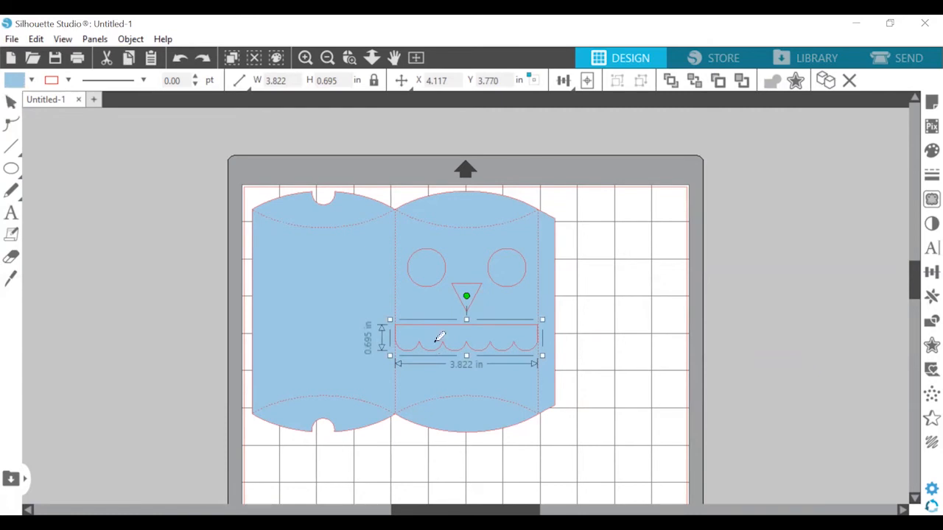
Duplicate the scalloped strip downward twice and nudge the middle copy up to overlap the first strip
{"action": "key", "text": "ctrl+Down"}
{"action": "key", "text": "ctrl+Down"}
{"action": "left_click", "coordinate": [562, 373]}
{"action": "left_click", "coordinate": [523, 365]}
{"action": "key", "text": "Up"}
{"action": "key", "text": "Up"}
{"action": "key", "text": "Up"}
{"action": "key", "text": "Up"}
{"action": "key", "text": "Up"}
{"action": "key", "text": "Up"}
{"action": "key", "text": "Up"}
{"action": "key", "text": "Up"}
{"action": "key", "text": "Up"}
{"action": "key", "text": "Up"}
{"action": "key", "text": "Up"}
{"action": "key", "text": "Up"}
{"action": "key", "text": "Up"}
{"action": "key", "text": "Up"}
Move the lowest scalloped strip up until it overlaps the middle one
{"action": "double_click", "coordinate": [496, 396]}
{"action": "left_click", "coordinate": [499, 390]}
{"action": "key", "text": "Up"}
{"action": "key", "text": "Up"}
{"action": "key", "text": "Up"}
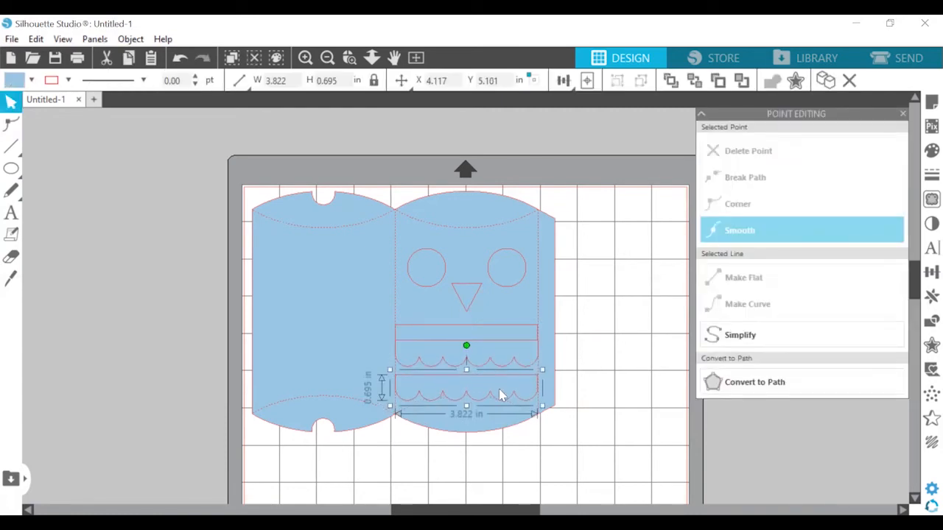
{"action": "mouse_move", "coordinate": [500, 396]}
{"action": "left_mouse_down"}
{"action": "mouse_move", "coordinate": [499, 378]}
{"action": "mouse_move", "coordinate": [501, 405]}
{"action": "mouse_move", "coordinate": [499, 386]}
{"action": "left_mouse_up"}
{"action": "left_click", "coordinate": [563, 381]}
Draw a large circle and place it over the template's center fold, overlapping the left ends of the scalloped strips
{"action": "left_click", "coordinate": [13, 170]}
{"action": "left_click", "coordinate": [77, 173]}
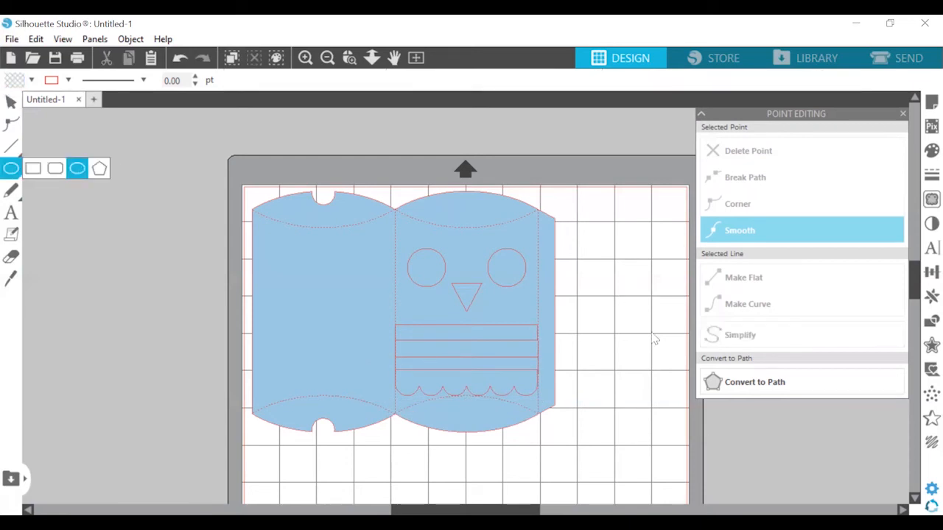
{"action": "mouse_move", "coordinate": [587, 214]}
{"action": "left_mouse_down"}
{"action": "mouse_move", "coordinate": [682, 339]}
{"action": "mouse_move", "coordinate": [725, 354]}
{"action": "left_mouse_up"}
{"action": "left_click", "coordinate": [902, 114]}
{"action": "left_click_drag", "start_coordinate": [680, 224], "coordinate": [376, 290]}
Draw a rectangle covering the part of the large circle that lies left of the center fold line
{"action": "left_click", "coordinate": [11, 146]}
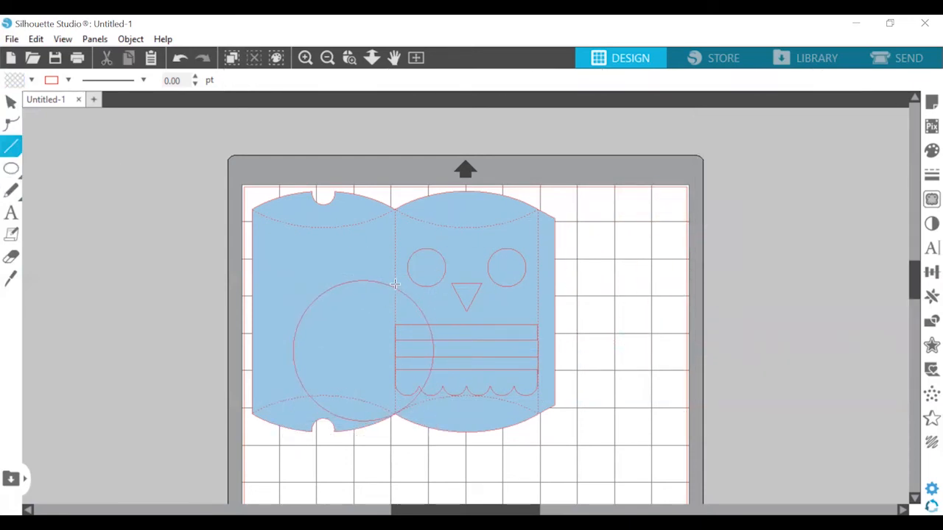
{"action": "left_click", "coordinate": [35, 171]}
{"action": "left_click_drag", "start_coordinate": [274, 273], "coordinate": [346, 442]}
{"action": "left_click", "coordinate": [13, 102]}
{"action": "left_click_drag", "start_coordinate": [335, 399], "coordinate": [335, 429]}
Move the template aside to the right, and move the large circle and its rectangle together below the scalloped strips
{"action": "left_click", "coordinate": [589, 421]}
{"action": "left_click_drag", "start_coordinate": [380, 361], "coordinate": [674, 340]}
{"action": "left_click", "coordinate": [325, 287]}
{"action": "left_click", "coordinate": [284, 218]}
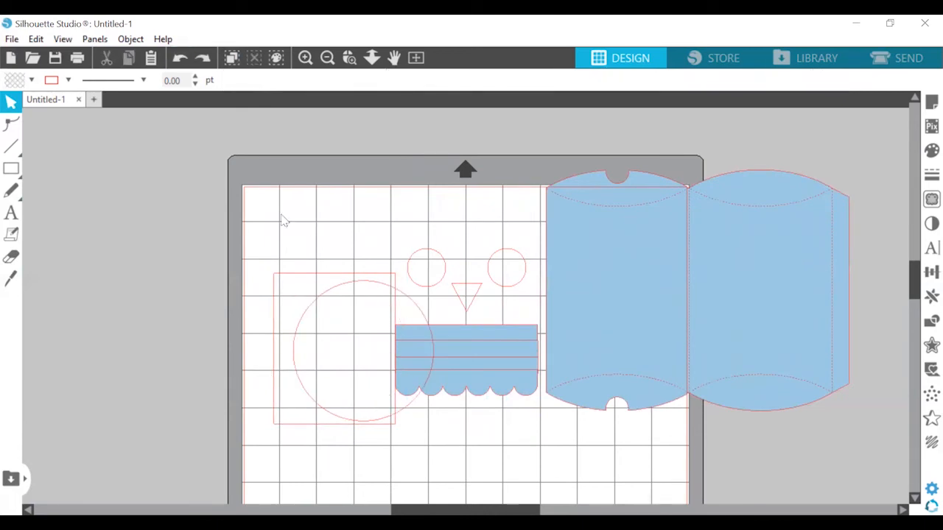
{"action": "left_click_drag", "start_coordinate": [360, 252], "coordinate": [322, 372]}
{"action": "left_click_drag", "start_coordinate": [326, 291], "coordinate": [357, 395]}
{"action": "scroll", "coordinate": [358, 395], "scroll_direction": "down", "scroll_amount": 3}
Fill the large circle and rectangle light blue and subtract the rectangle, leaving a wing-shaped circle segment
{"action": "left_click", "coordinate": [931, 150]}
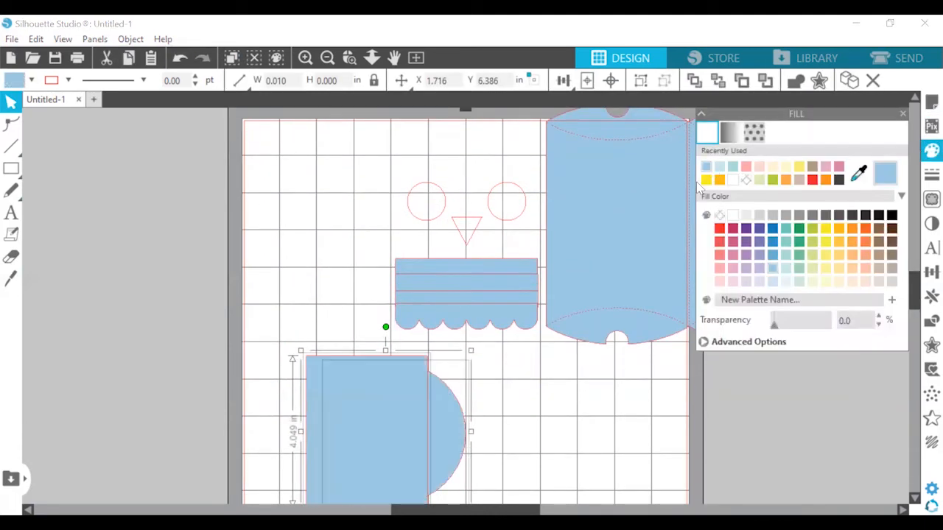
{"action": "left_click", "coordinate": [930, 297]}
{"action": "left_click", "coordinate": [931, 322]}
{"action": "left_click", "coordinate": [841, 151]}
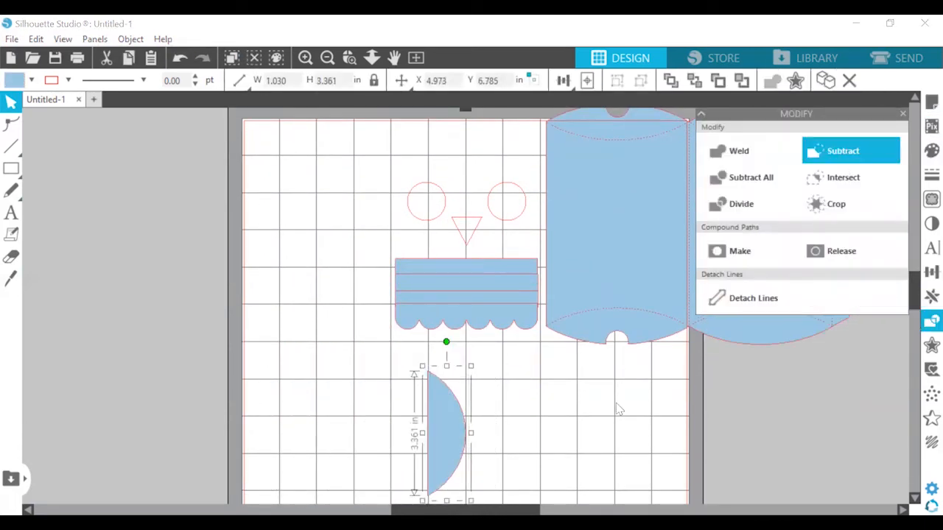
Return the template beneath the owl features, mirror the wing horizontally and place one wing along each side of the right panel
{"action": "left_click_drag", "start_coordinate": [633, 221], "coordinate": [337, 242]}
{"action": "left_click_drag", "start_coordinate": [439, 401], "coordinate": [523, 296]}
{"action": "left_click", "coordinate": [931, 297]}
{"action": "left_click", "coordinate": [885, 274]}
{"action": "left_click_drag", "start_coordinate": [438, 434], "coordinate": [418, 322]}
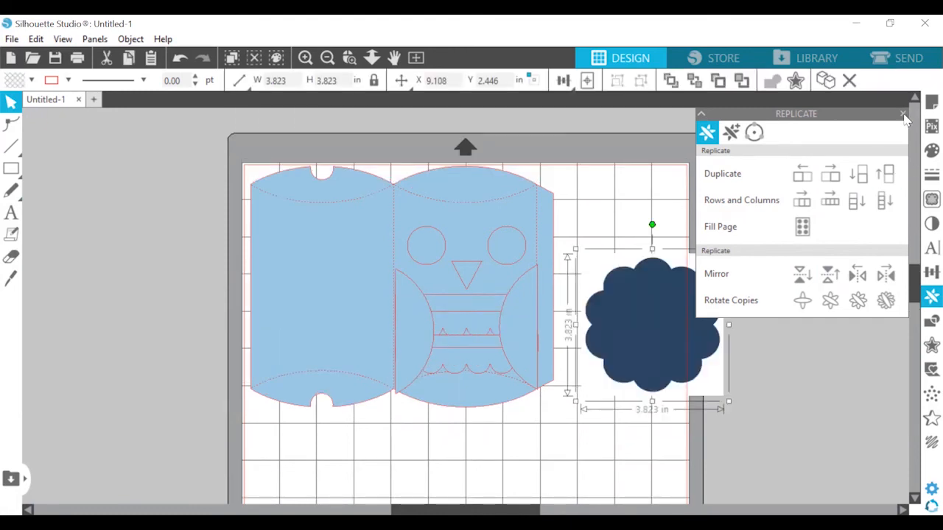
{"action": "left_click", "coordinate": [903, 113]}
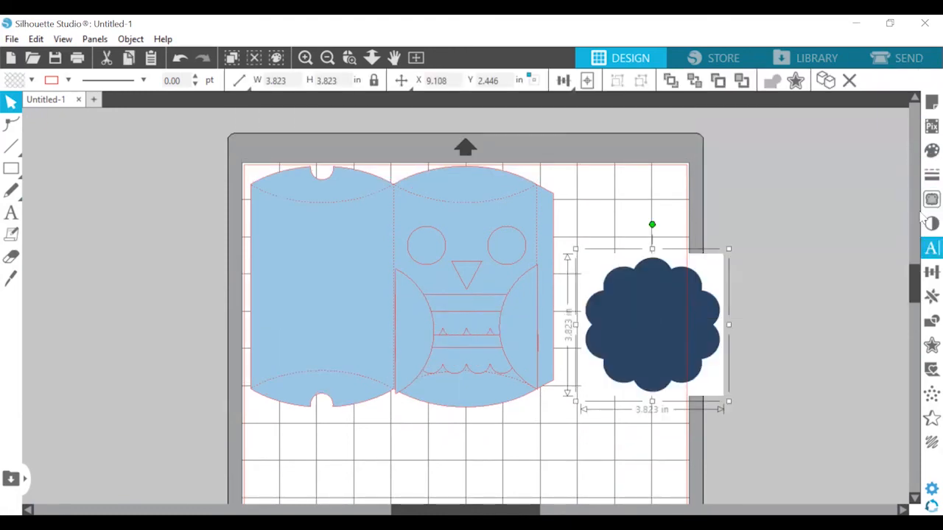
Trace the navy scalloped circle image and move the source image off the mat, away from the traced outline
{"action": "left_click", "coordinate": [931, 199]}
{"action": "left_click_drag", "start_coordinate": [665, 321], "coordinate": [102, 318]}
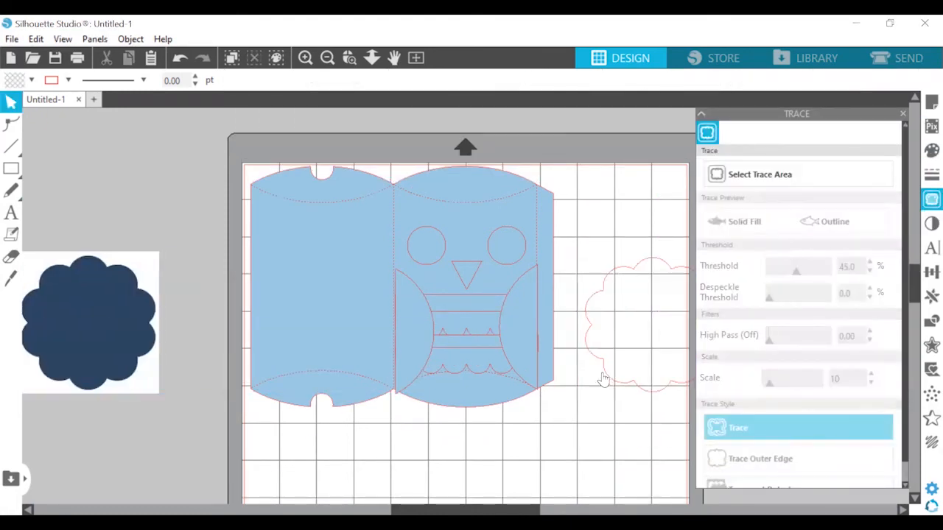
Shrink the traced scalloped circle to about 1.74 in wide and place one copy around each eye circle
{"action": "left_click_drag", "start_coordinate": [604, 379], "coordinate": [536, 389]}
{"action": "mouse_move", "coordinate": [656, 406]}
{"action": "left_mouse_down"}
{"action": "mouse_move", "coordinate": [588, 327]}
{"action": "mouse_move", "coordinate": [594, 346]}
{"action": "mouse_move", "coordinate": [462, 269]}
{"action": "left_mouse_up"}
{"action": "key", "text": "ctrl+Right"}
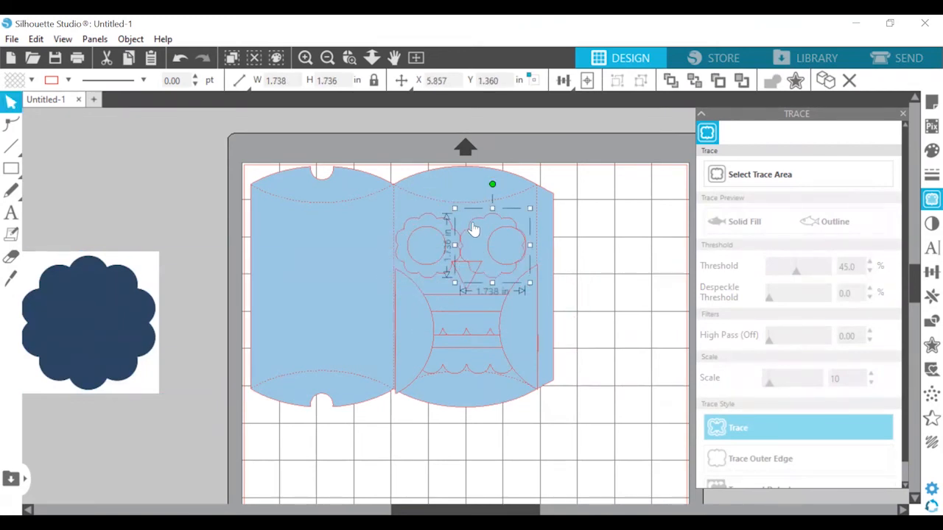
{"action": "left_click_drag", "start_coordinate": [473, 223], "coordinate": [478, 221]}
{"action": "left_click", "coordinate": [429, 218]}
{"action": "left_click", "coordinate": [414, 226]}
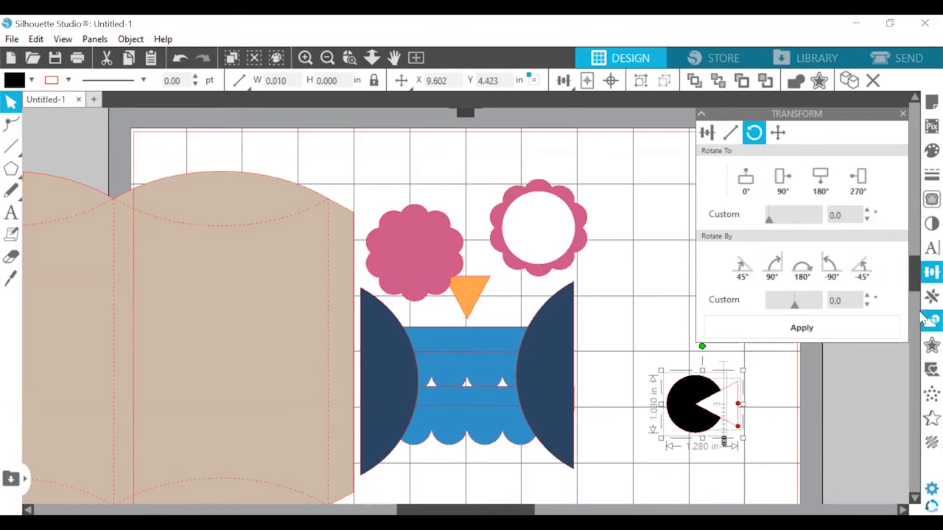
Subtract a wedge from the black pupil circle and position the pupil inside the right eye
{"action": "left_click", "coordinate": [929, 321]}
{"action": "left_click", "coordinate": [842, 151]}
{"action": "left_click_drag", "start_coordinate": [685, 404], "coordinate": [530, 227]}
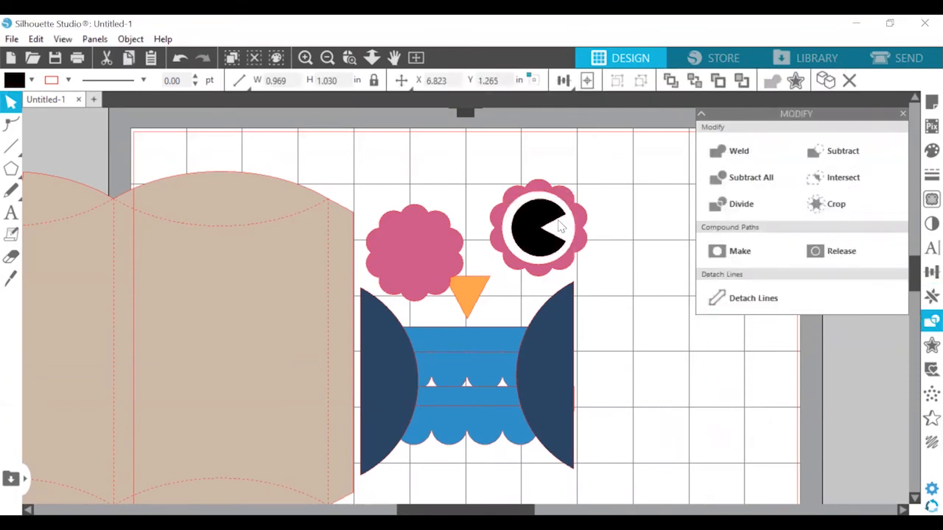
Replace the plain left scalloped circle with a copy of the finished right eye, level with the original
{"action": "left_click", "coordinate": [415, 247]}
{"action": "key", "text": "Delete"}
{"action": "right_click", "coordinate": [417, 230]}
{"action": "left_click", "coordinate": [471, 237]}
{"action": "left_click_drag", "start_coordinate": [434, 238], "coordinate": [408, 229]}
{"action": "left_click", "coordinate": [526, 225]}
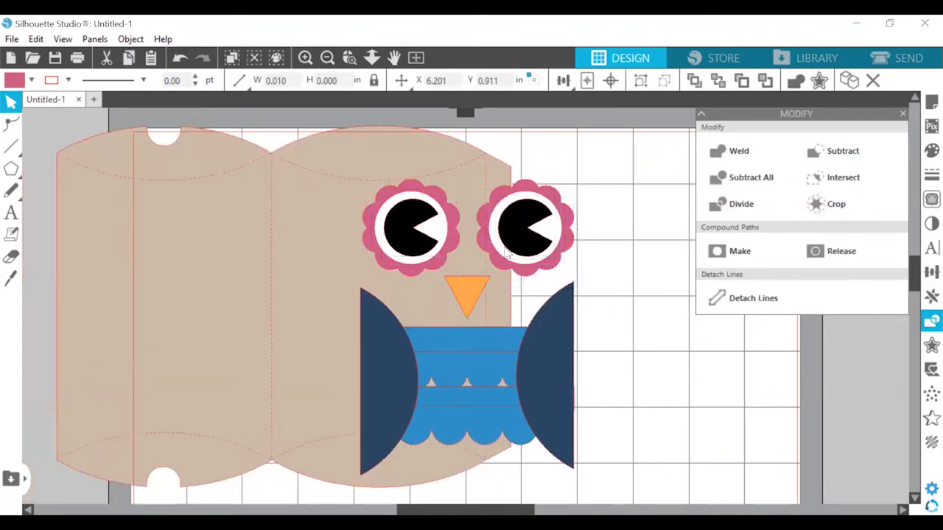
{"action": "left_click_drag", "start_coordinate": [505, 249], "coordinate": [540, 247]}
{"action": "left_click", "coordinate": [614, 224]}
Move both navy wings slightly upward alongside the blue scalloped strips
{"action": "left_click_drag", "start_coordinate": [375, 377], "coordinate": [377, 363]}
{"action": "left_click_drag", "start_coordinate": [561, 363], "coordinate": [561, 353]}
{"action": "left_click", "coordinate": [633, 346]}
{"action": "left_click", "coordinate": [398, 368]}
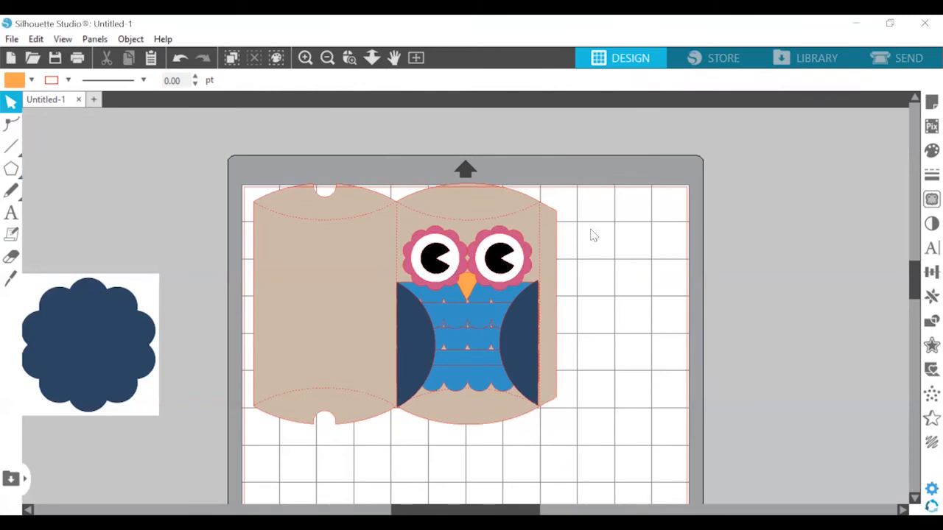
Select the navy scalloped source image beside the mat and start saving the owl pillow-box design
{"action": "scroll", "coordinate": [442, 391], "scroll_direction": "up", "scroll_amount": 1}
{"action": "left_click", "coordinate": [136, 340]}
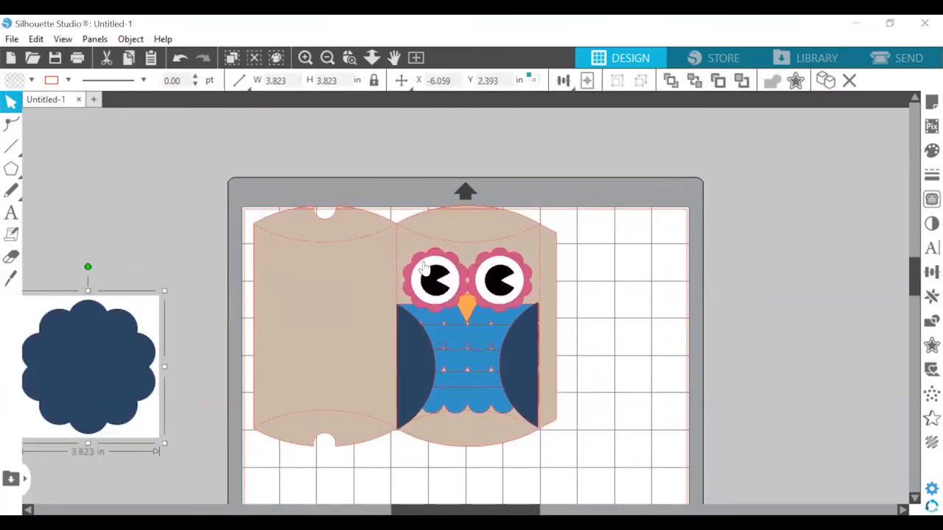
{"action": "left_click", "coordinate": [12, 39]}
{"action": "left_click", "coordinate": [34, 158]}
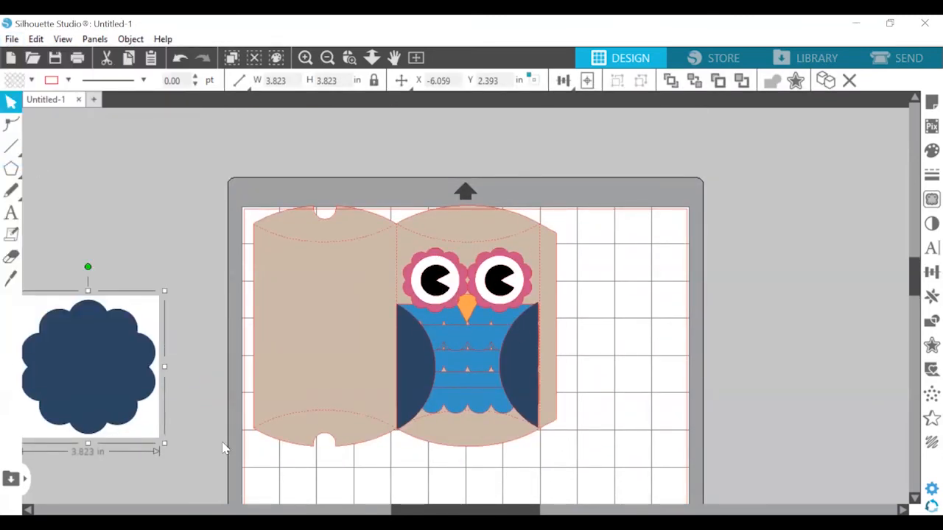